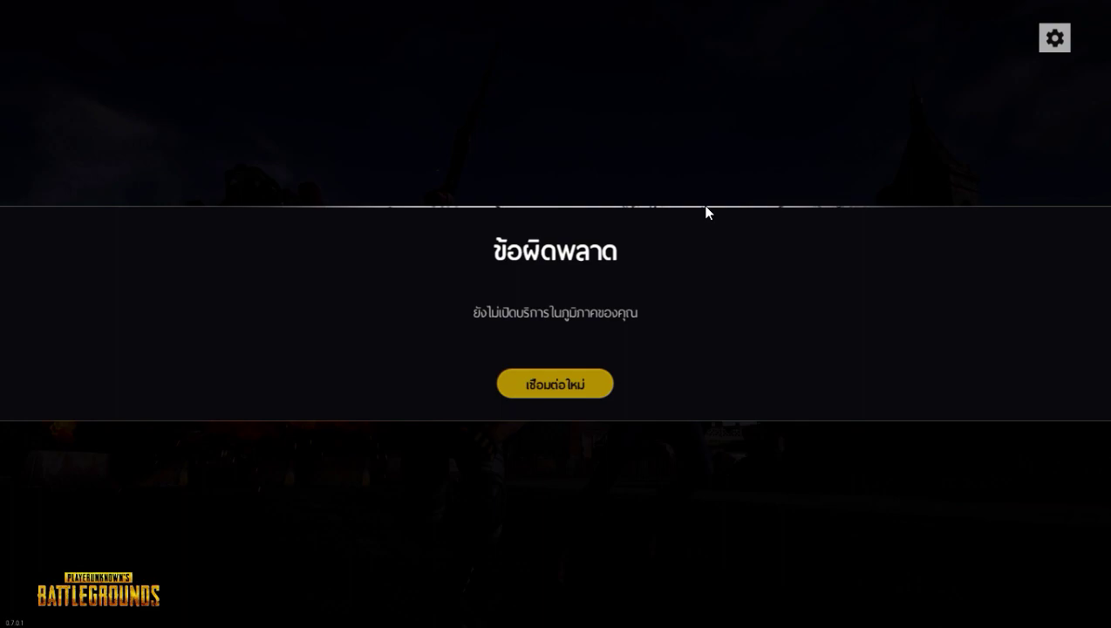
- Exit PUBG to the desktop, confirm the exit, and minimize the PUBG Lite launcher window
key(Escape)
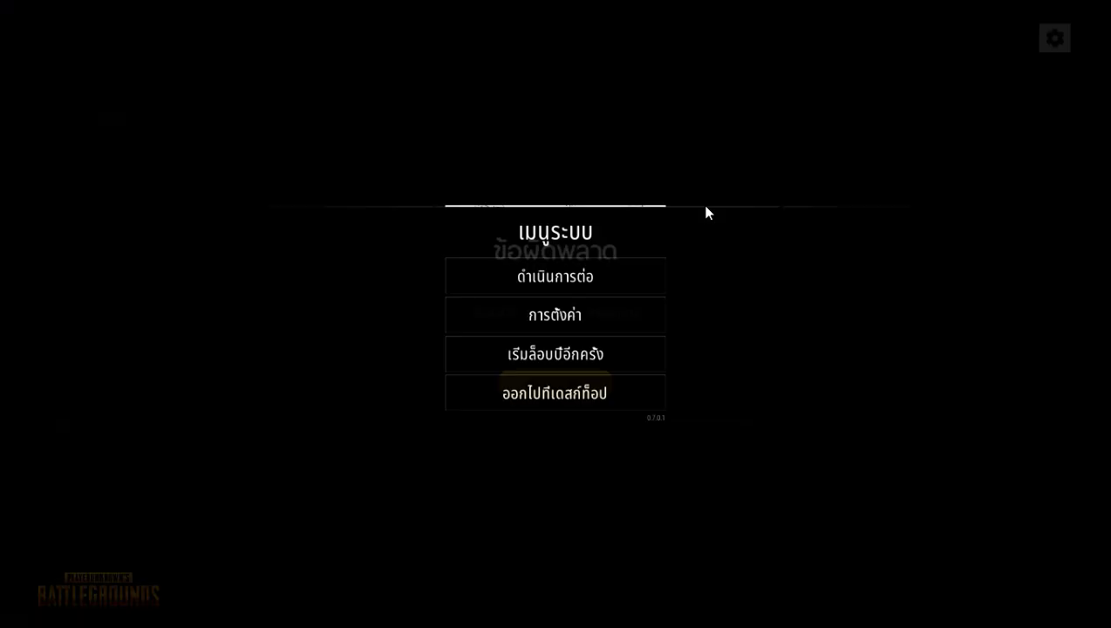
click(534, 399)
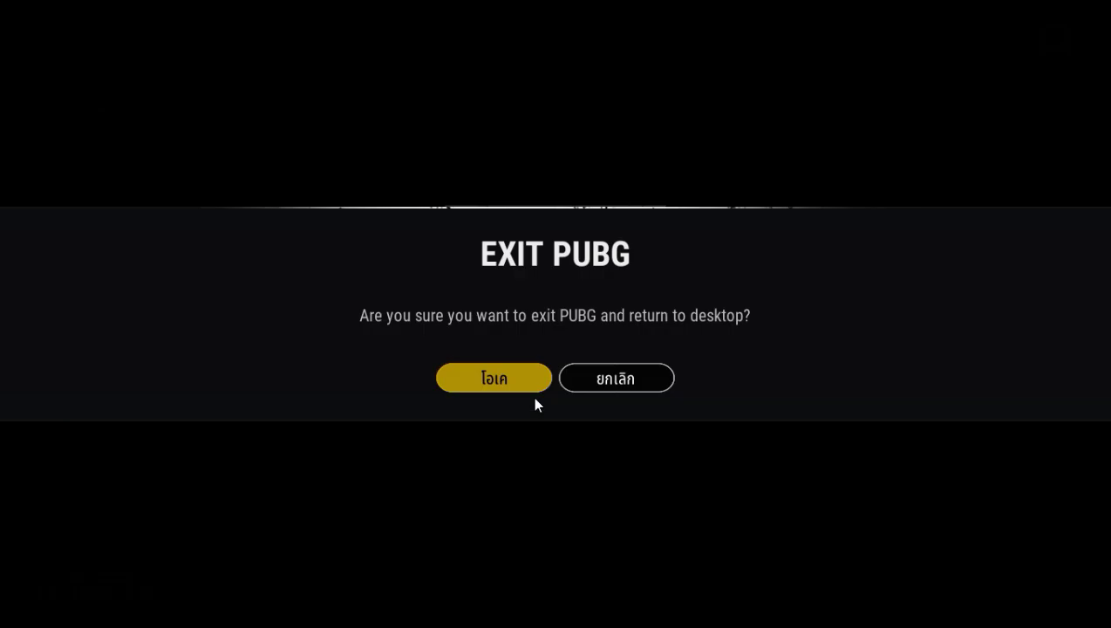
click(502, 380)
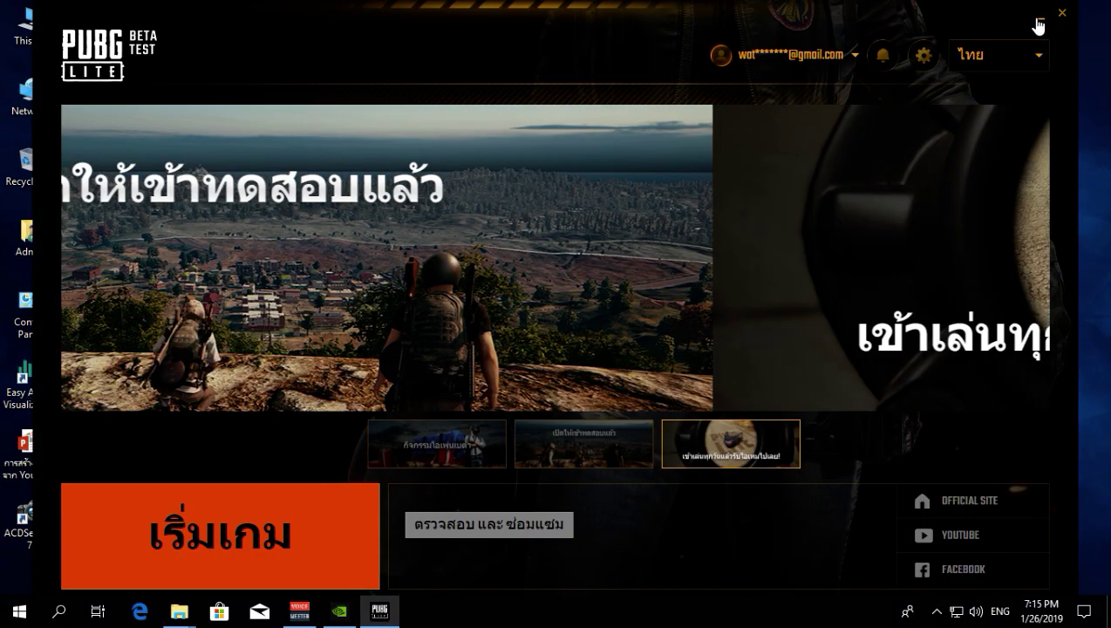
click(1037, 27)
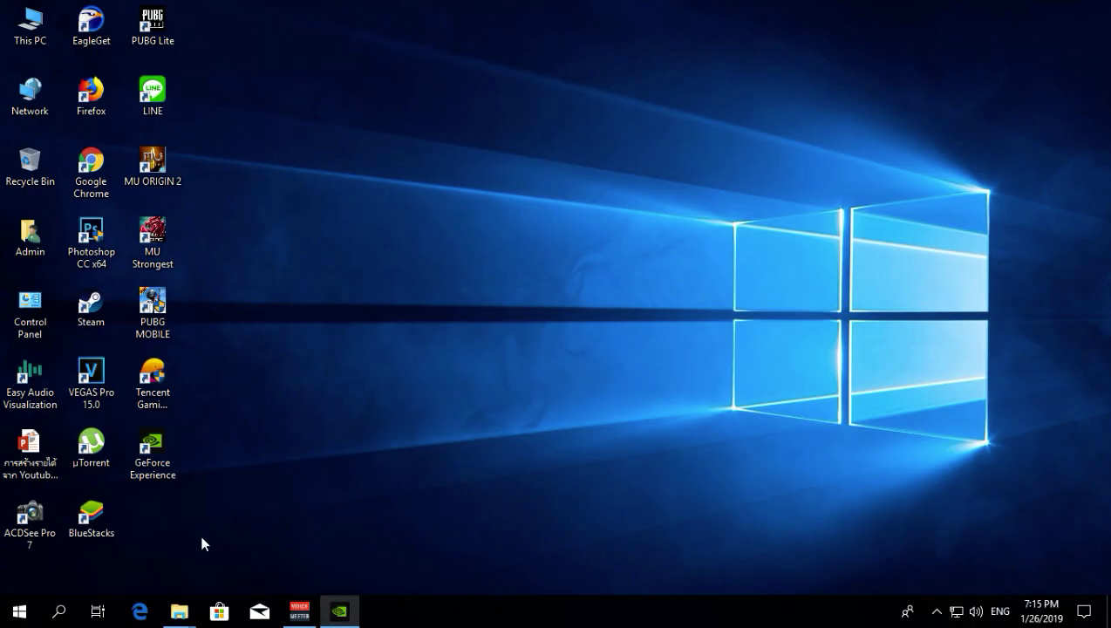
- Find the Windows Date & time settings by searching for "date" and open the dialog for adding clocks for different time zones
click(59, 613)
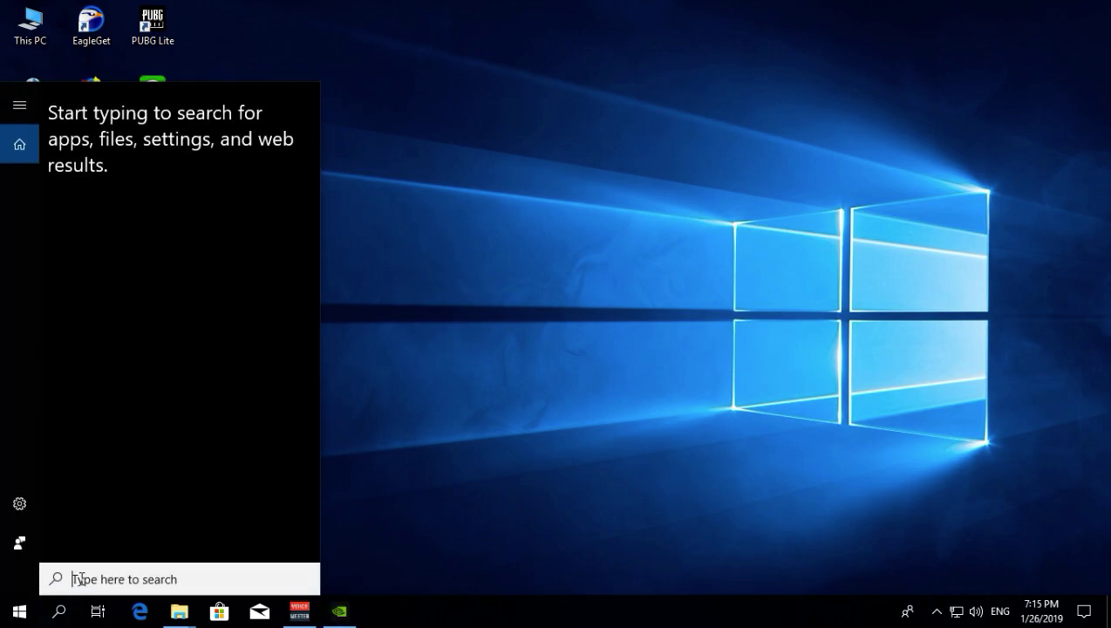
text(date)
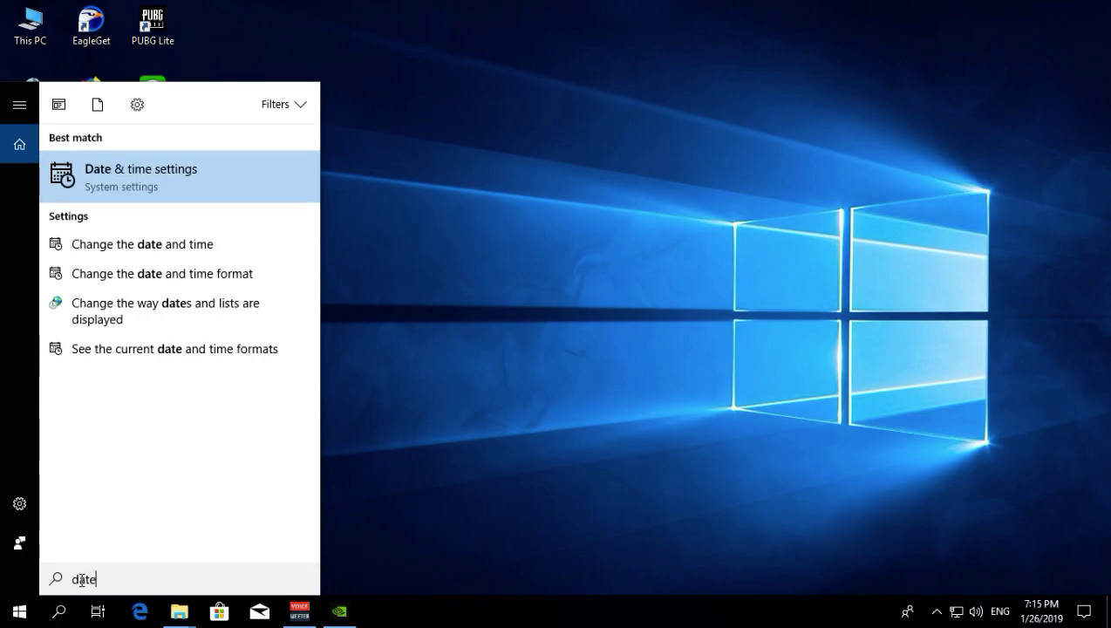
key(Return)
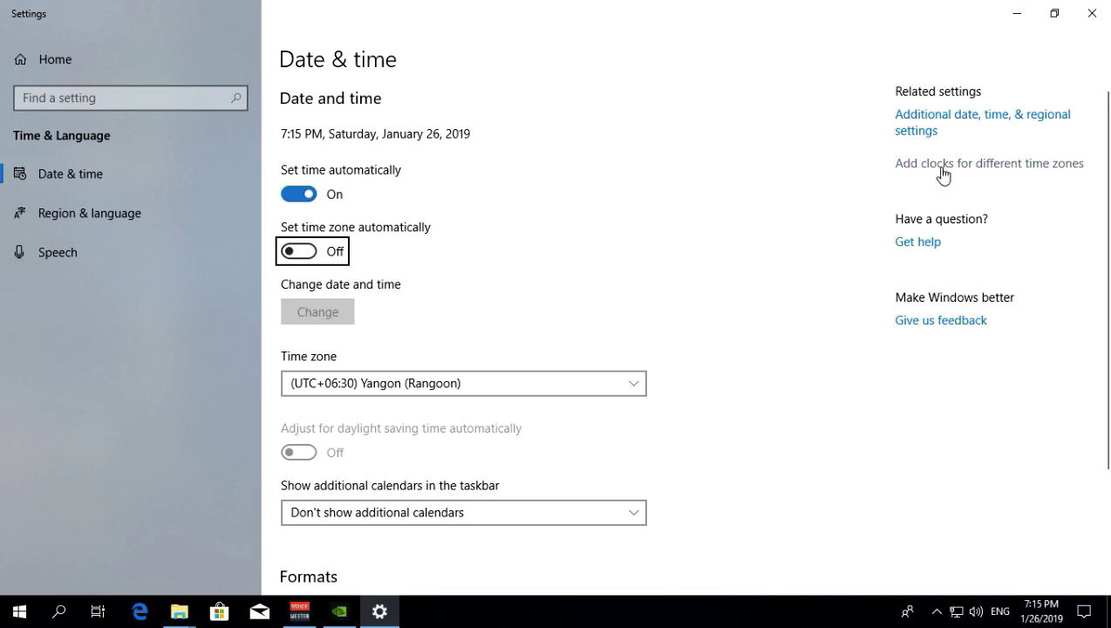
click(1003, 177)
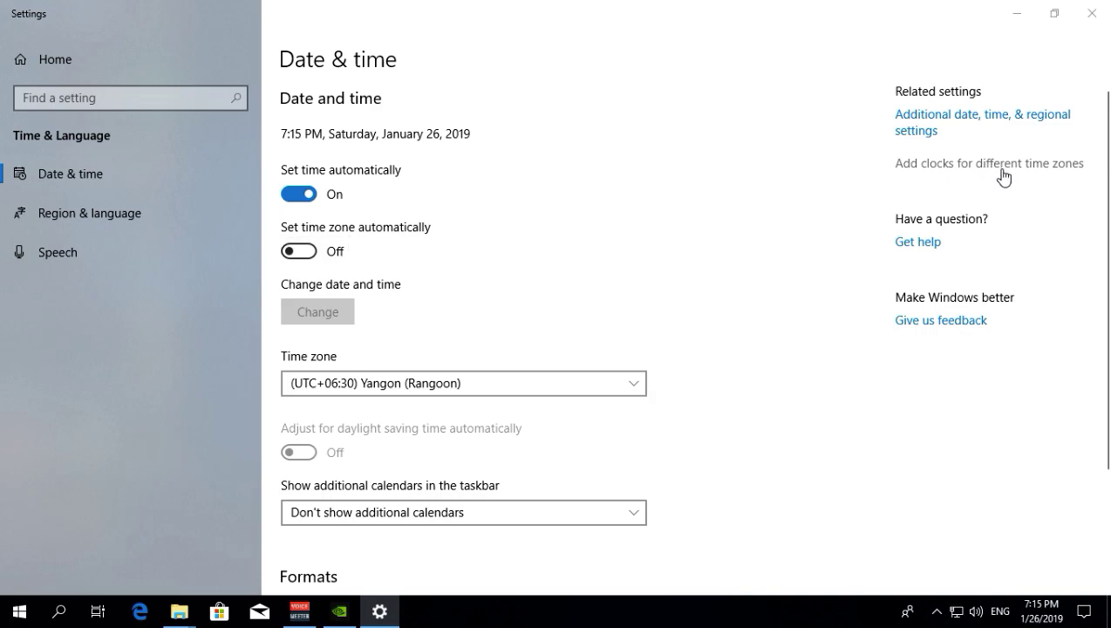
drag(317, 81, 641, 69)
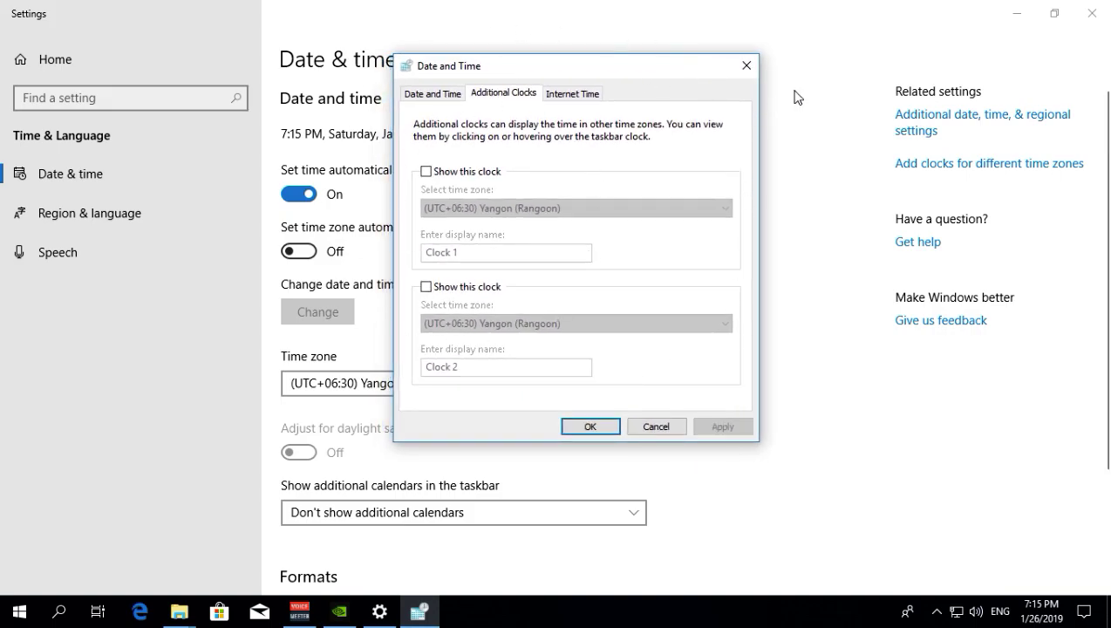
- Change the computer's time zone to (UTC+07:00) Bangkok, Hanoi, Jakarta
click(434, 94)
drag(552, 74, 610, 74)
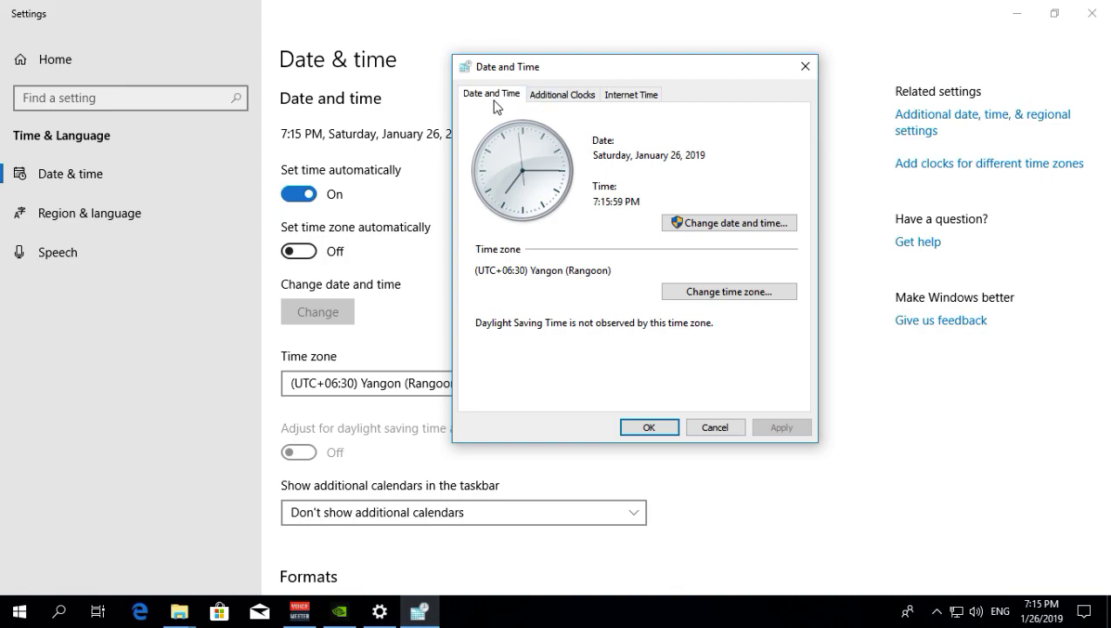
drag(480, 266, 613, 272)
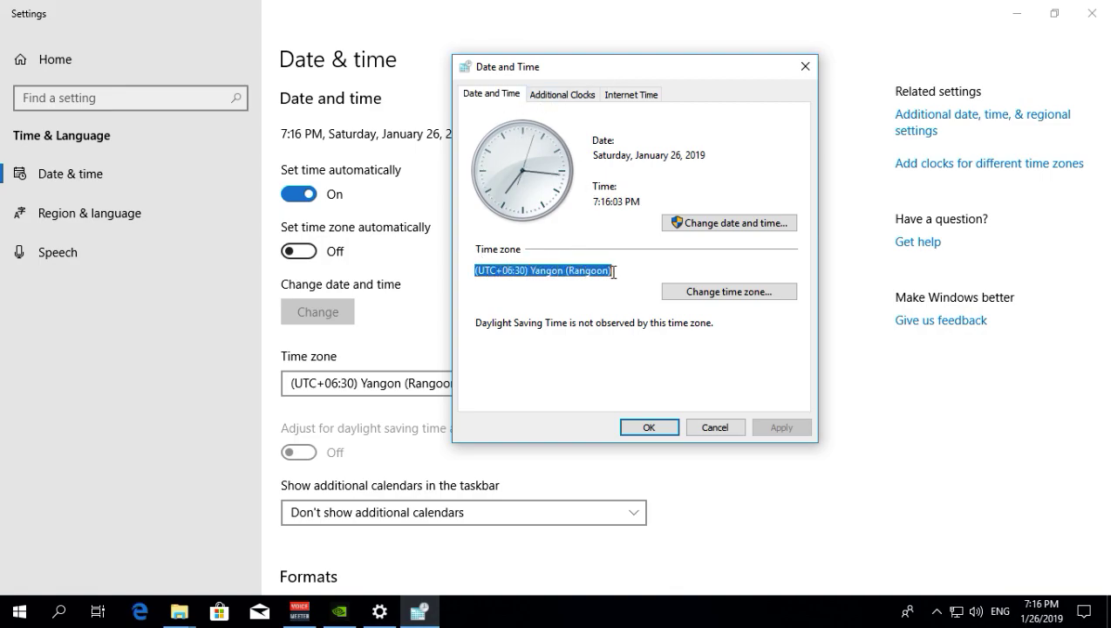
click(709, 291)
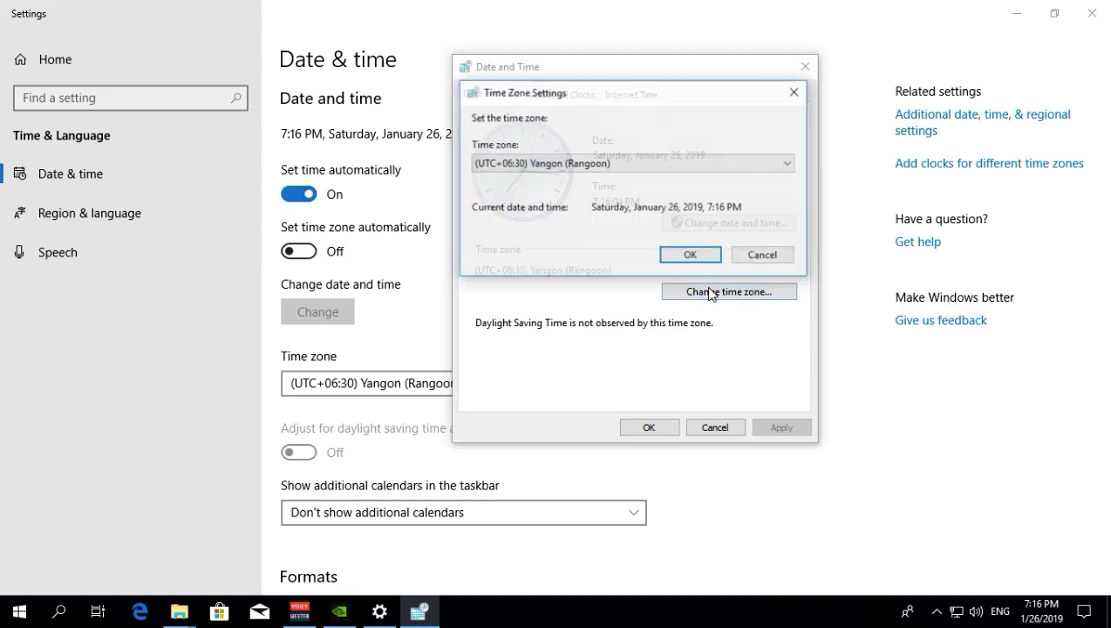
click(618, 169)
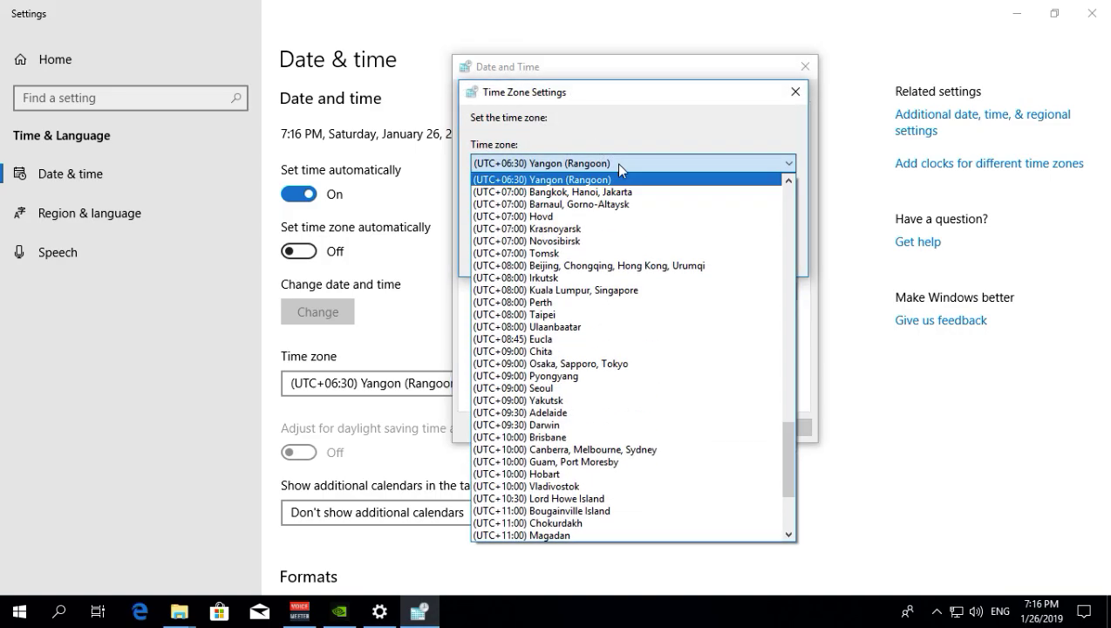
click(542, 199)
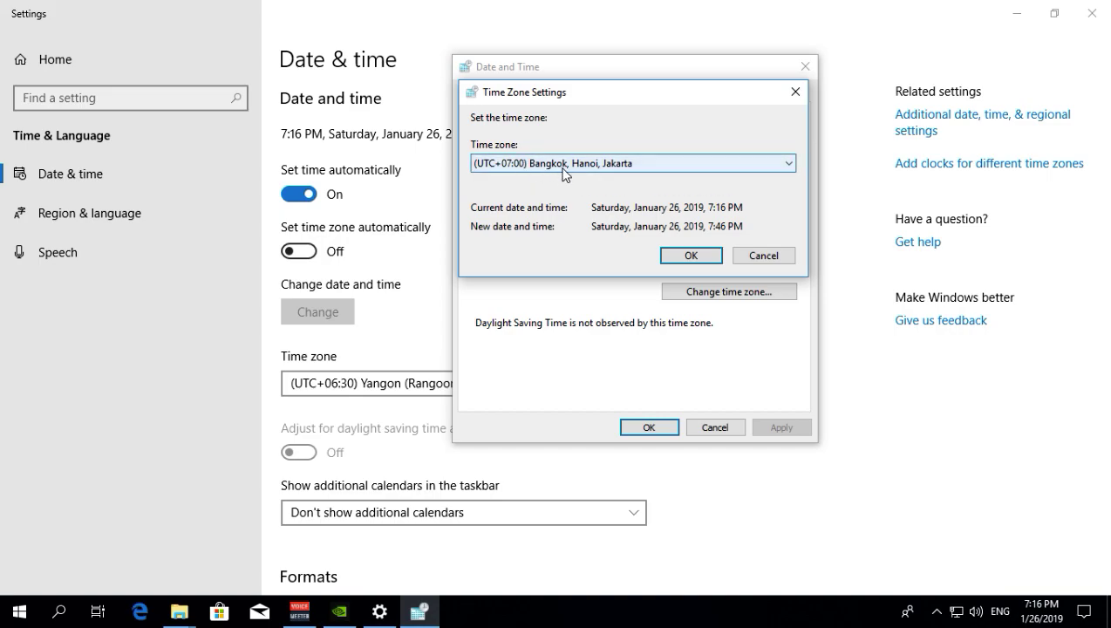
click(679, 259)
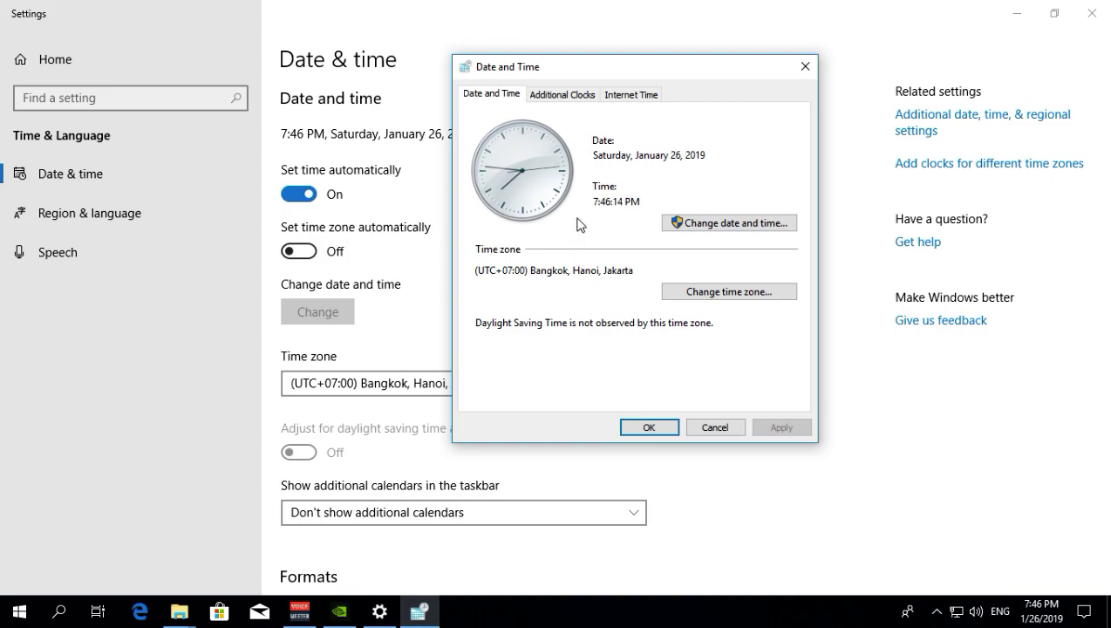
- Synchronize the clock with the Internet time server time.windows.com, then accept the changes and close the date and time settings
click(626, 101)
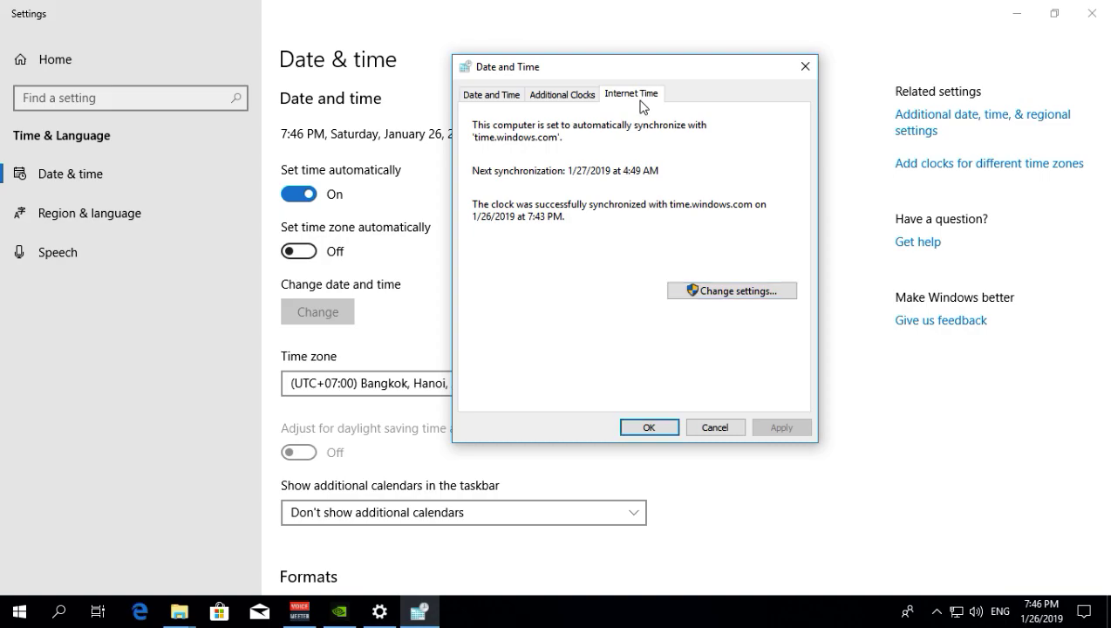
click(721, 298)
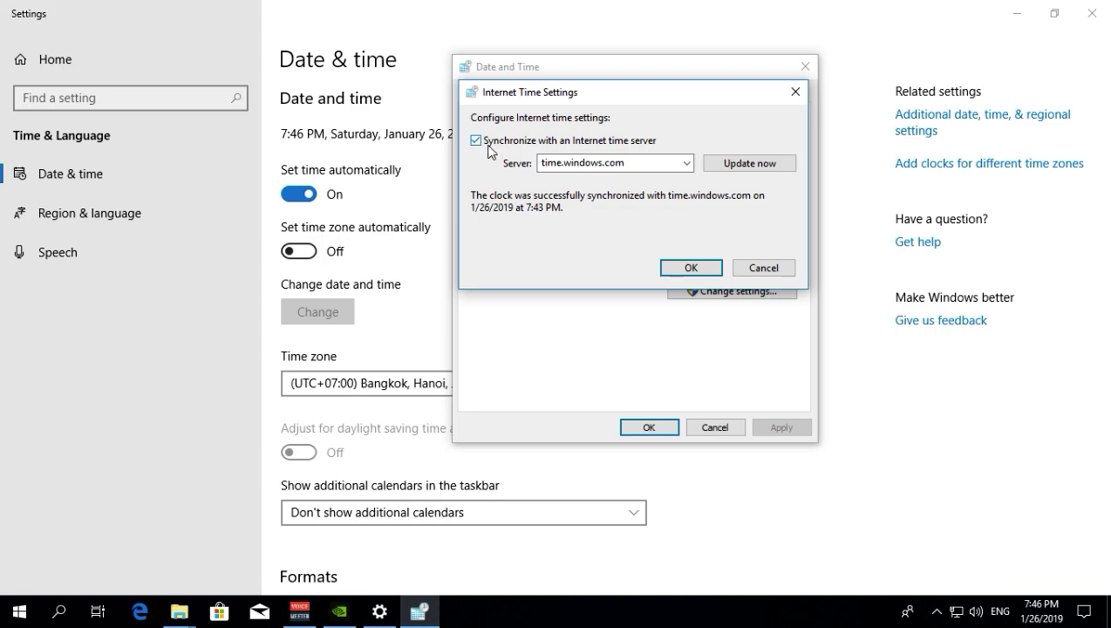
click(575, 162)
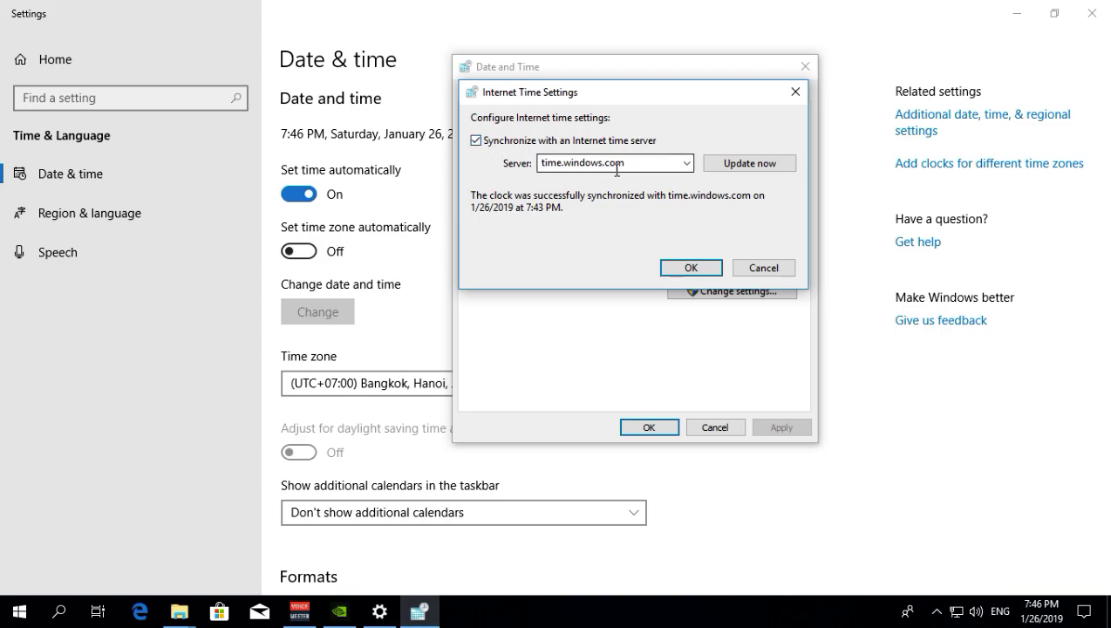
click(688, 164)
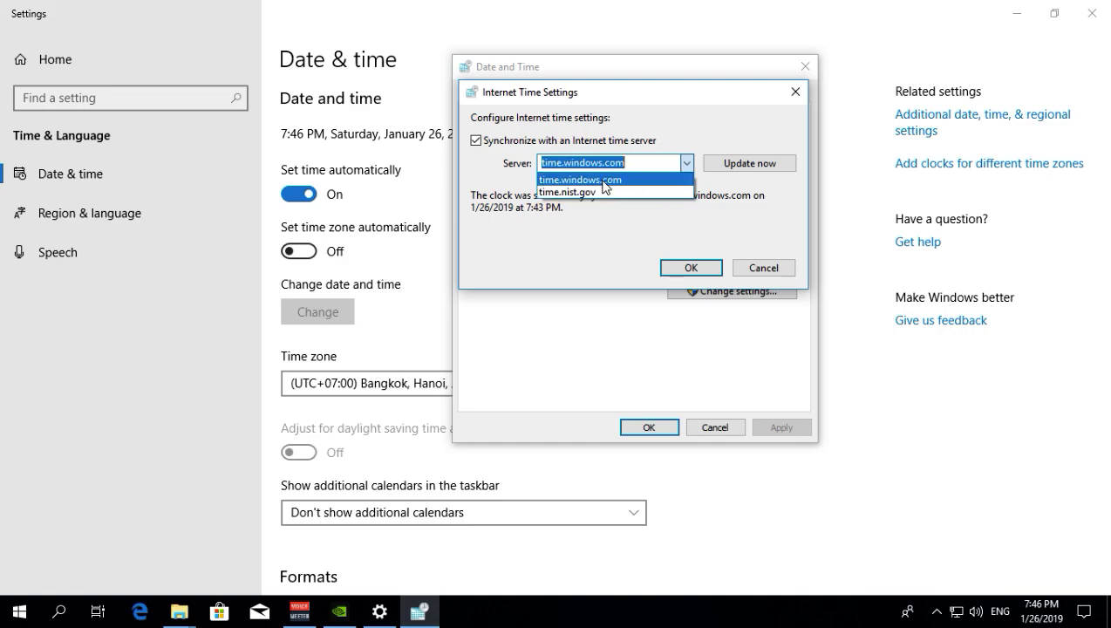
click(668, 181)
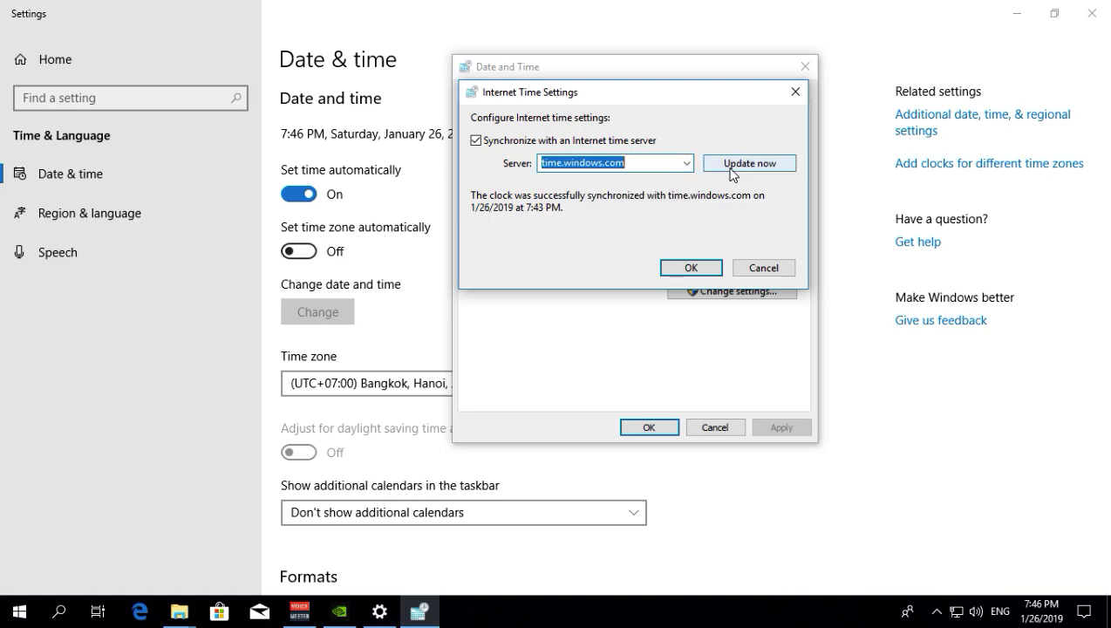
click(734, 166)
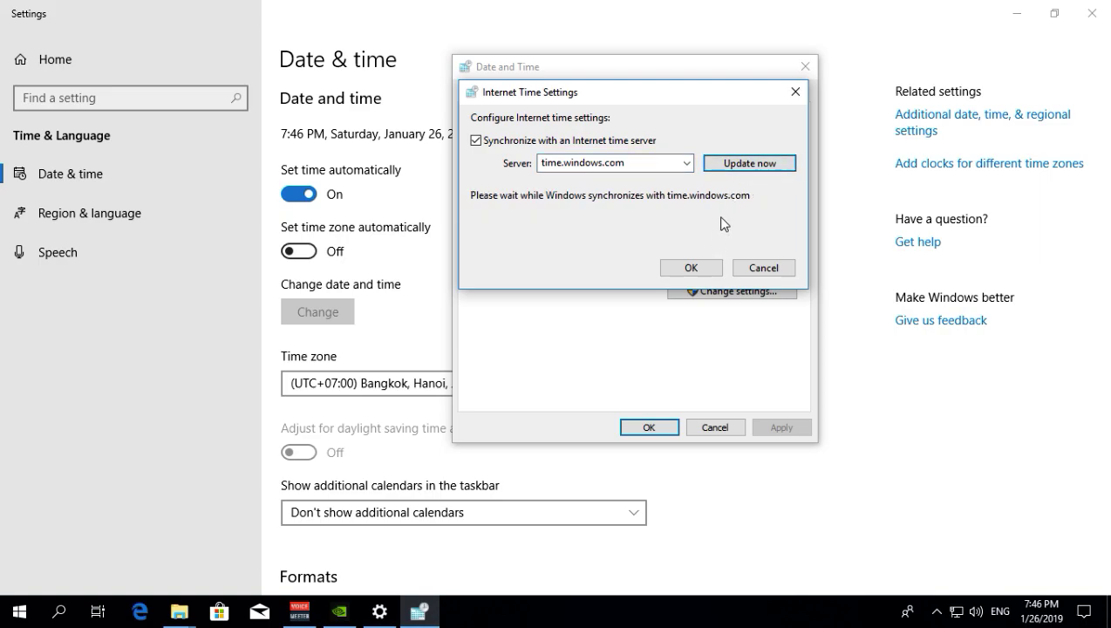
click(743, 169)
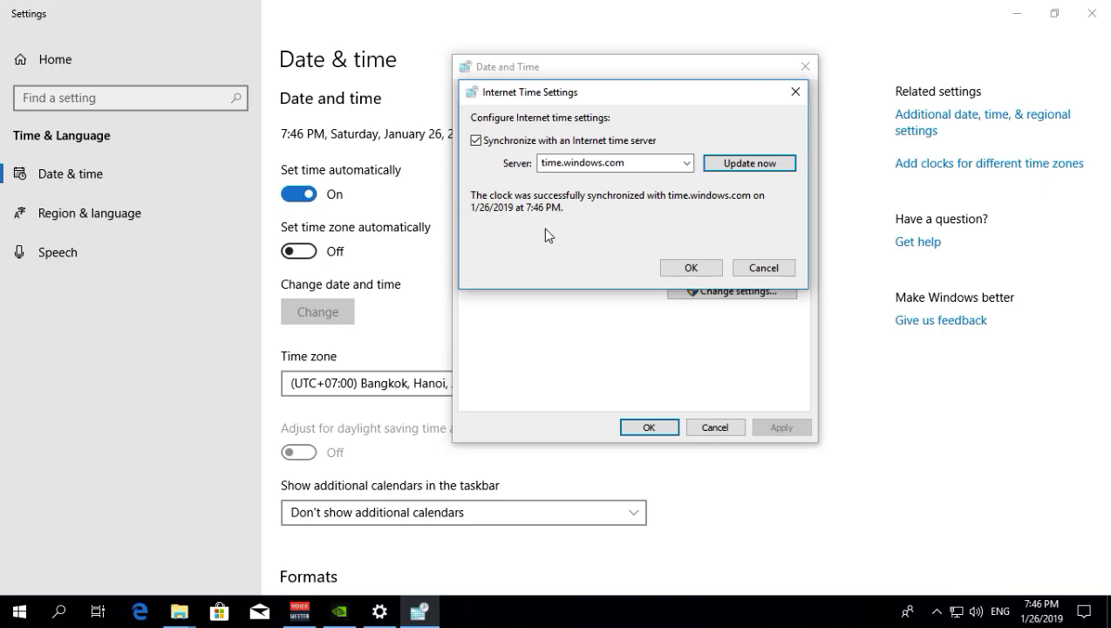
click(669, 266)
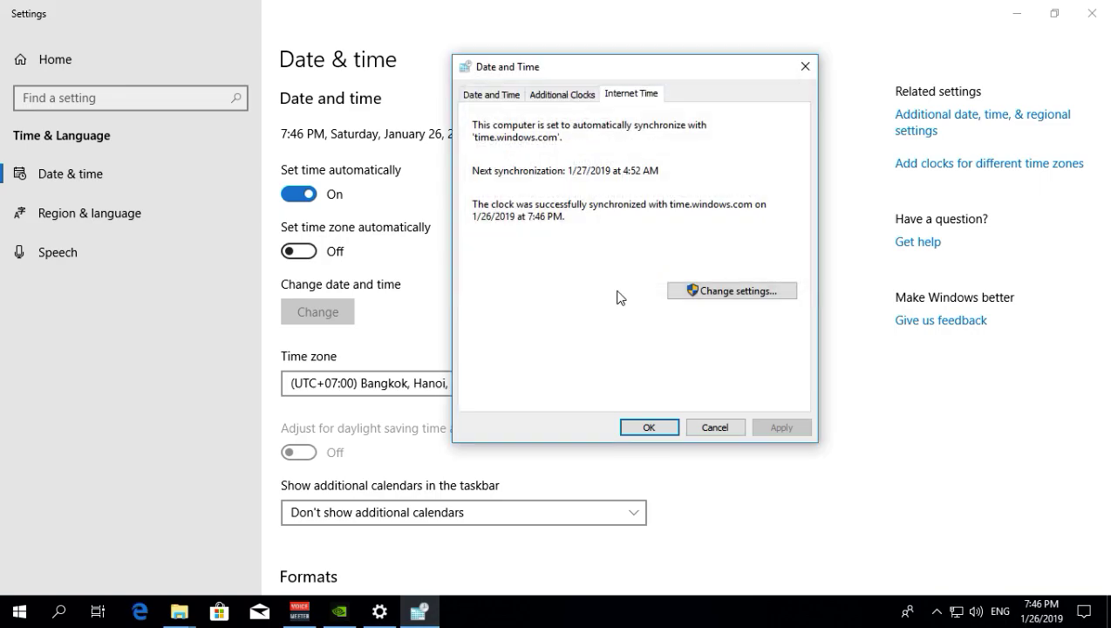
click(645, 427)
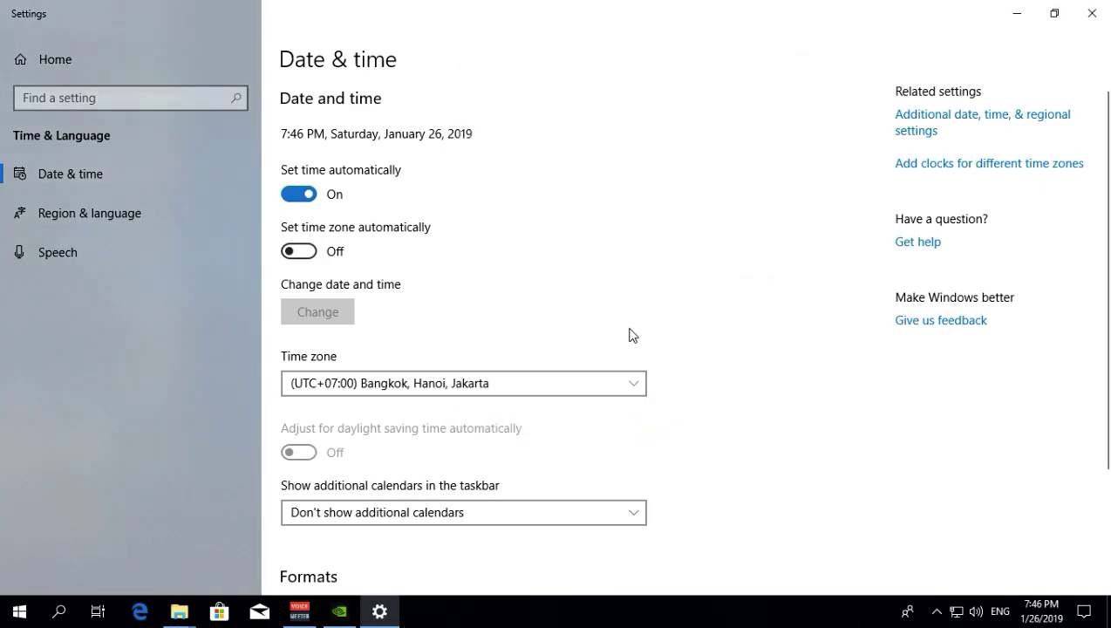
click(1089, 15)
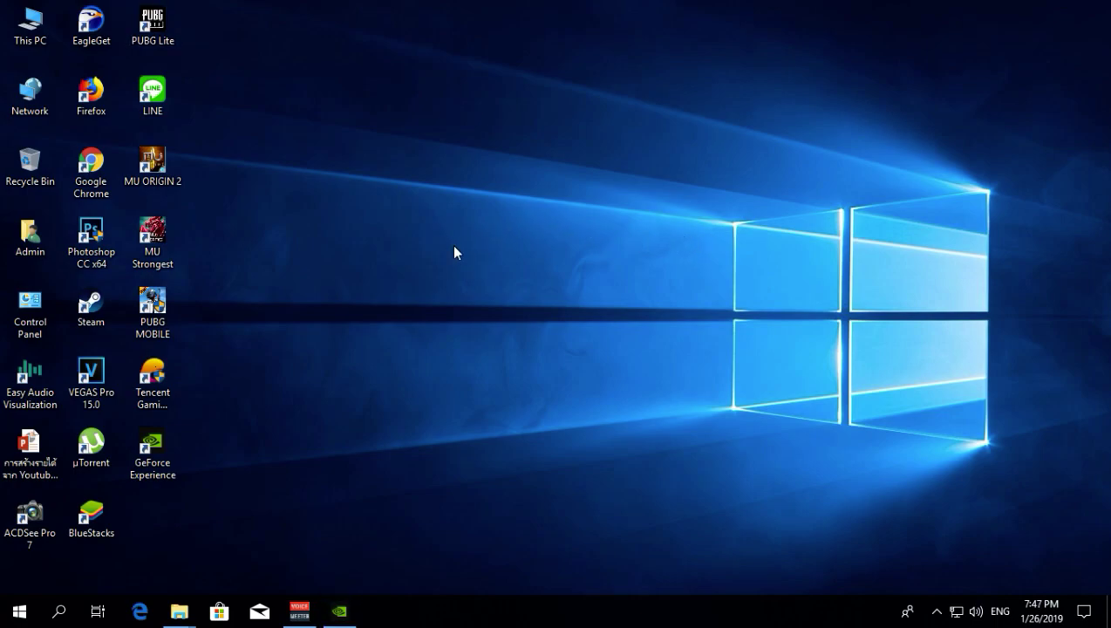
- Check in the theme-related desktop icon settings that the Control Panel icon is enabled, then minimize the settings window
double_click(31, 322)
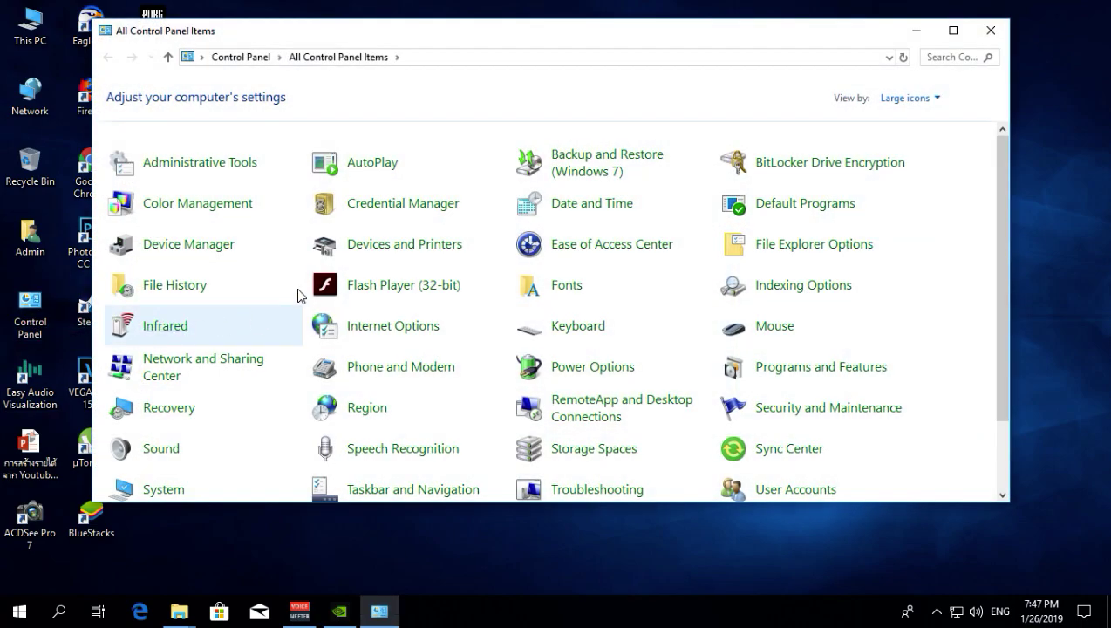
click(983, 34)
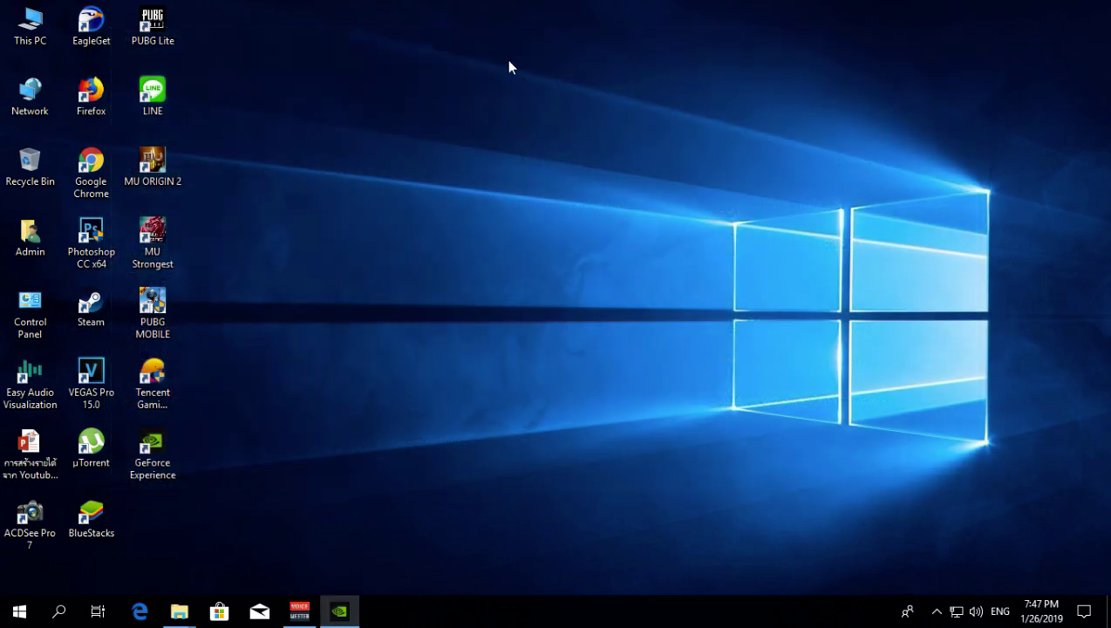
right_click(510, 60)
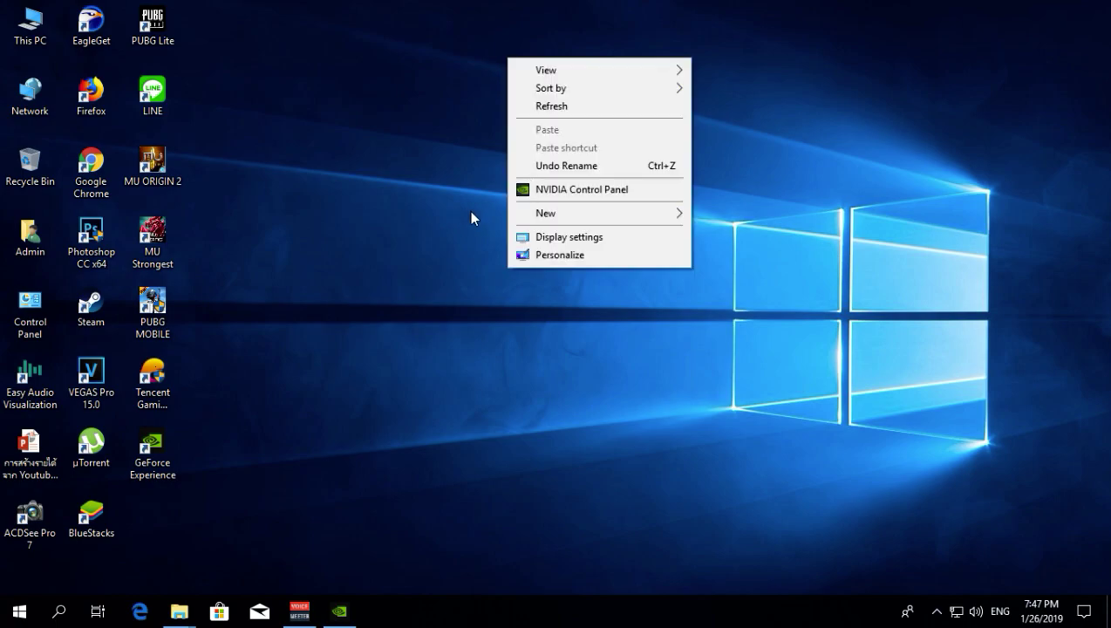
click(546, 258)
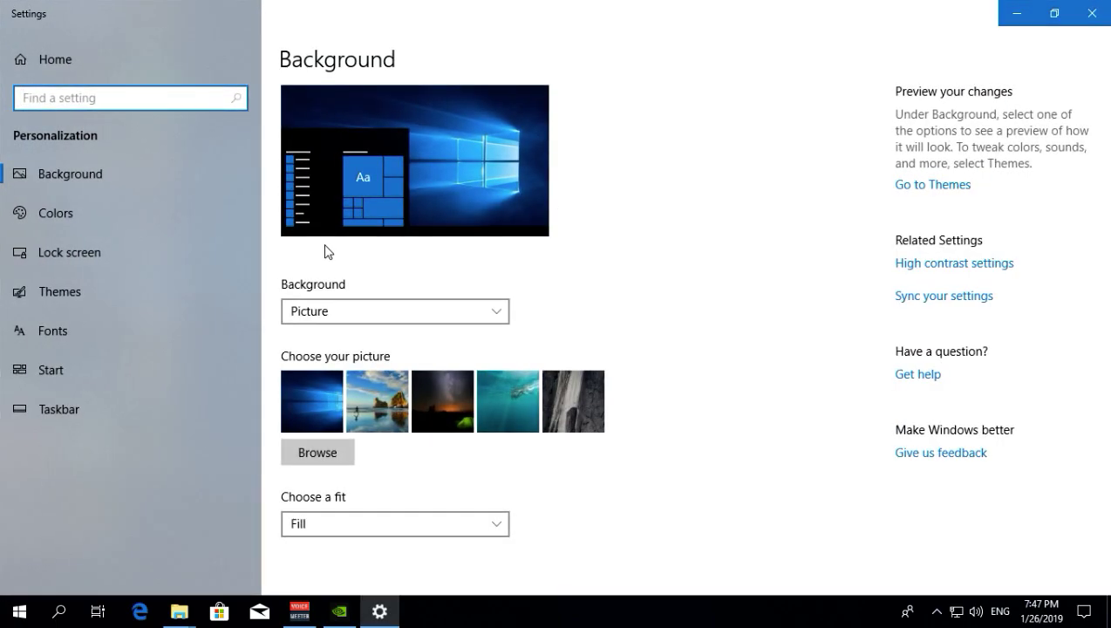
click(46, 293)
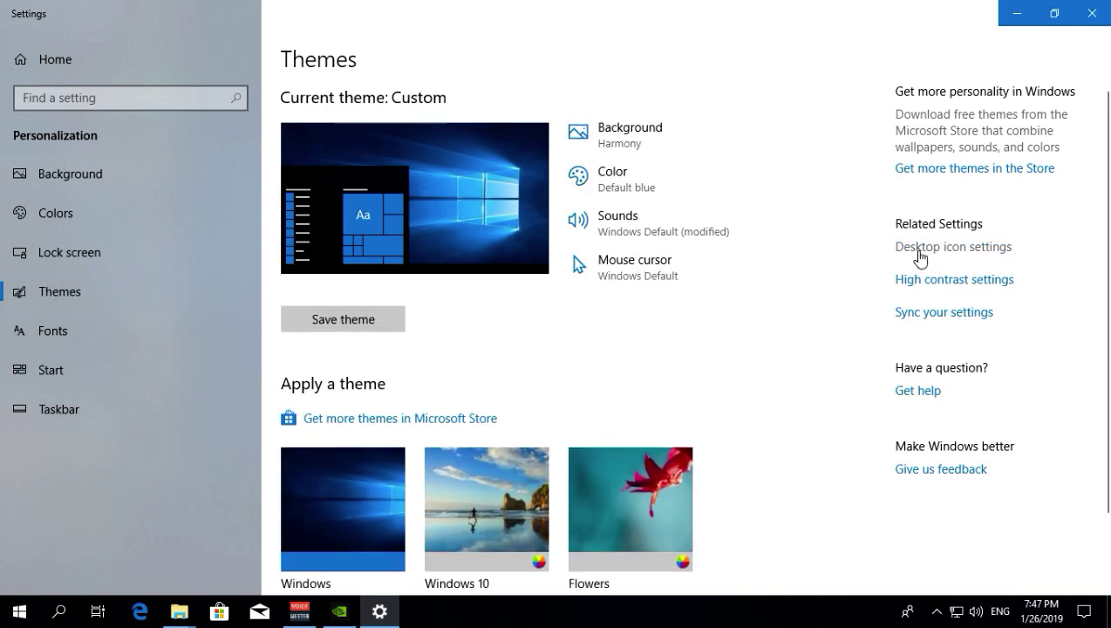
click(974, 253)
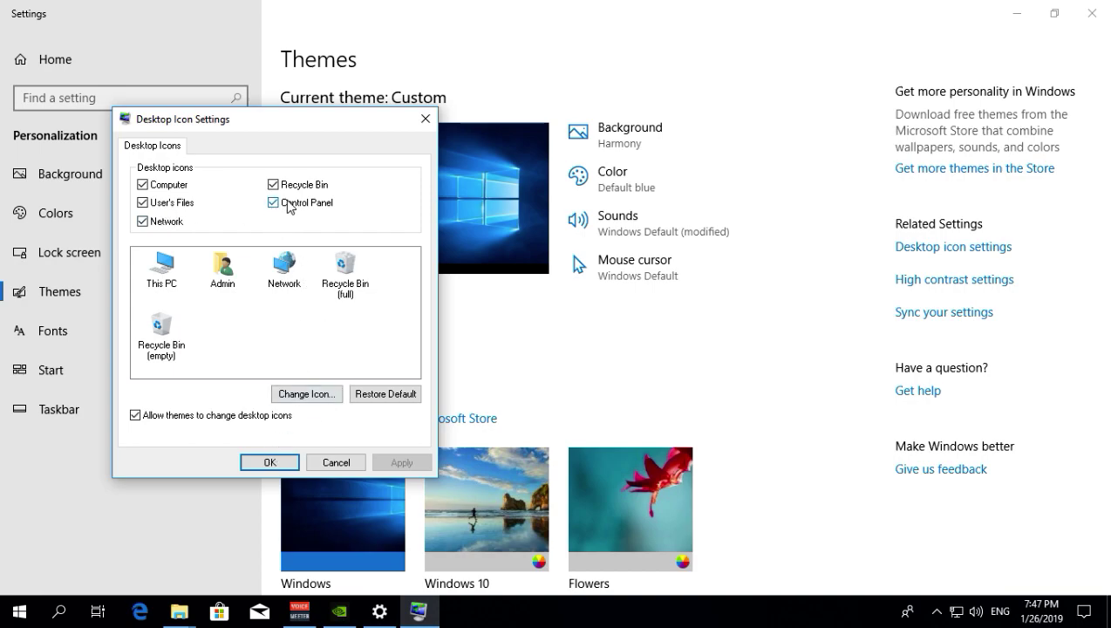
click(248, 459)
click(1017, 13)
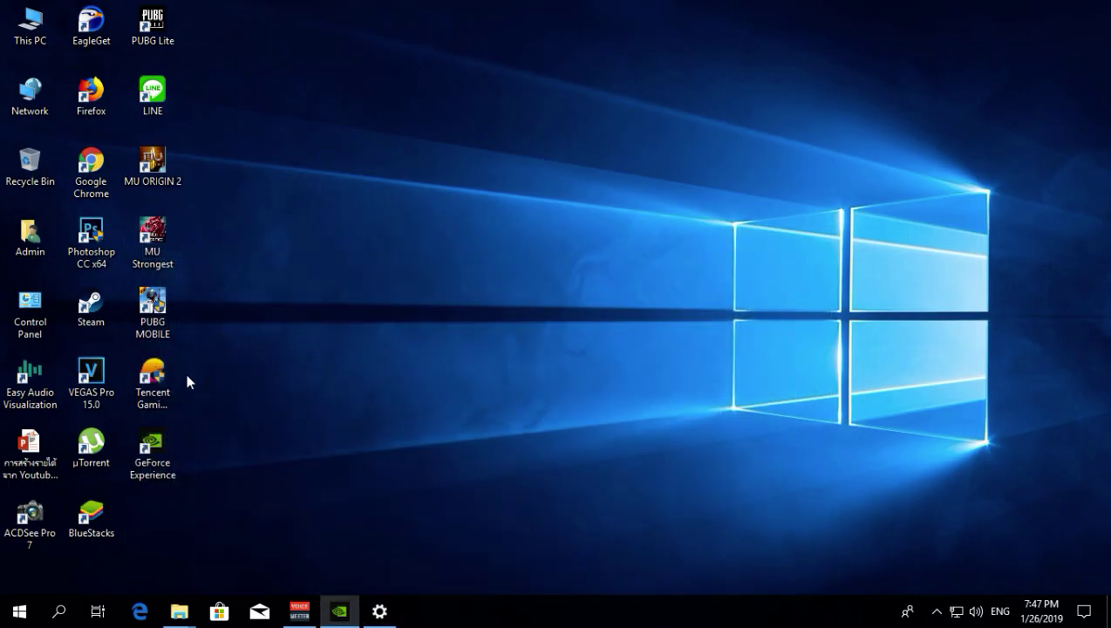
- Open Control Panel from the desktop and switch its view to Category
double_click(26, 324)
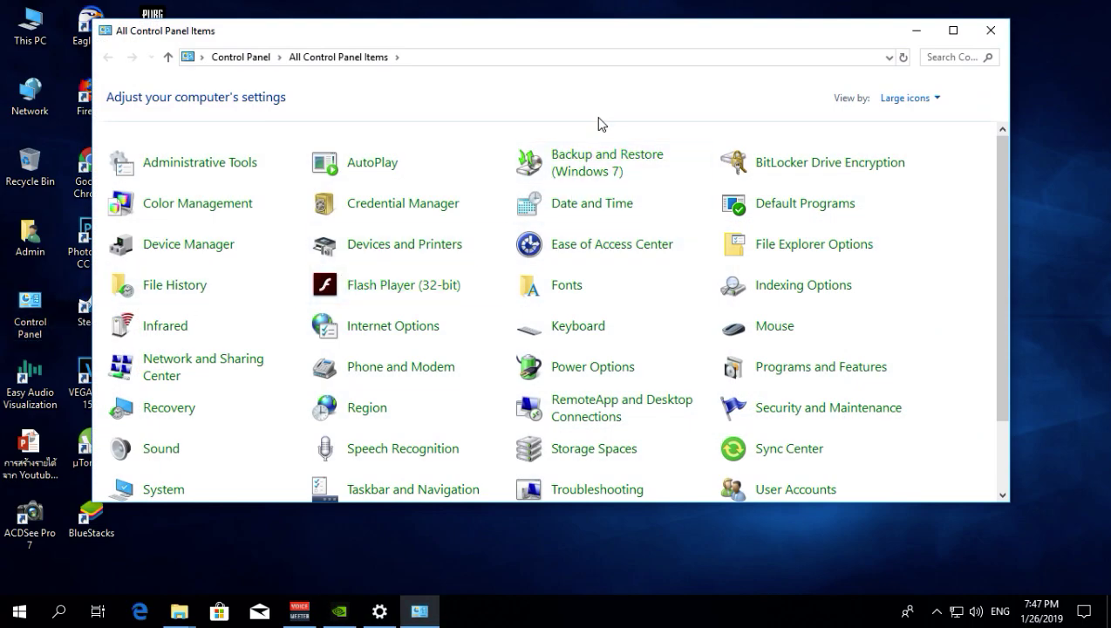
drag(679, 34, 705, 34)
click(931, 98)
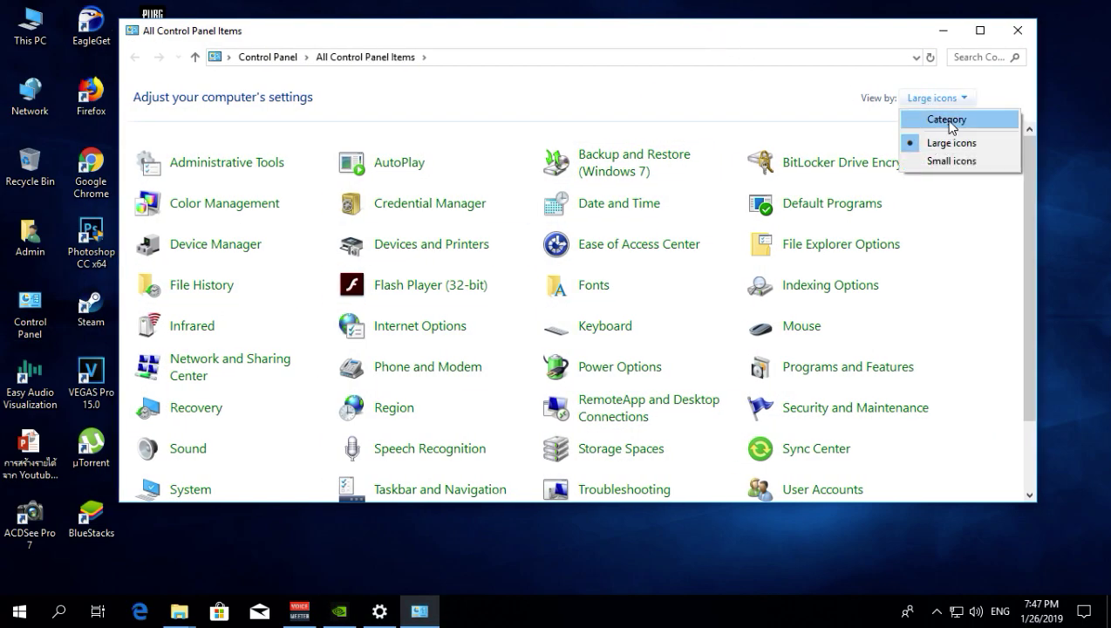
click(948, 121)
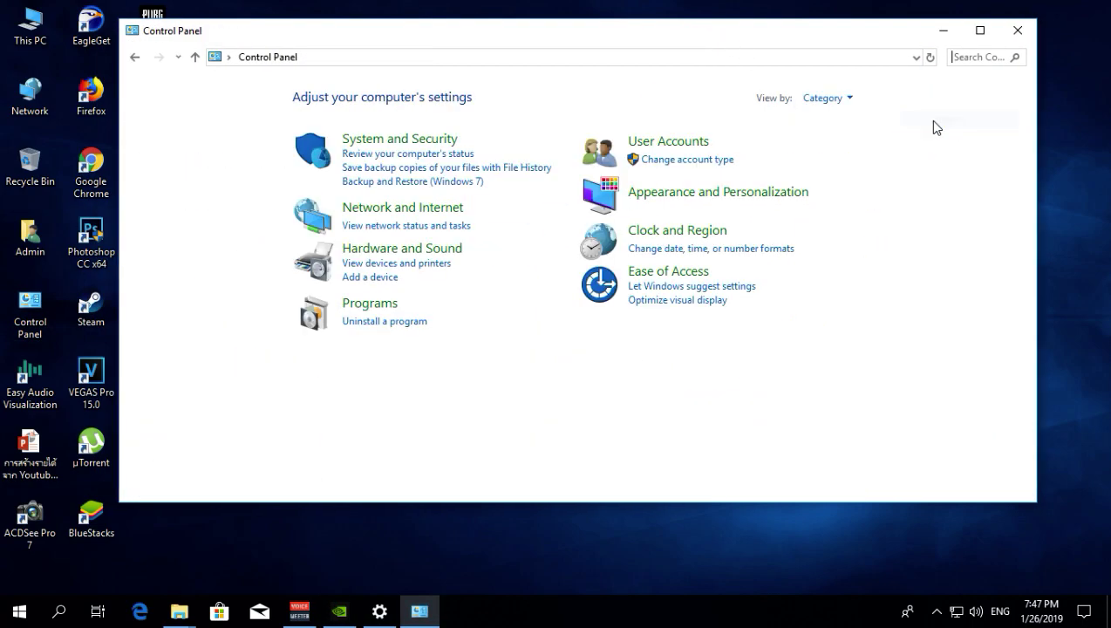
- Show all Control Panel items as large icons and open Date and Time, allowing the Windows host process to make changes
click(811, 100)
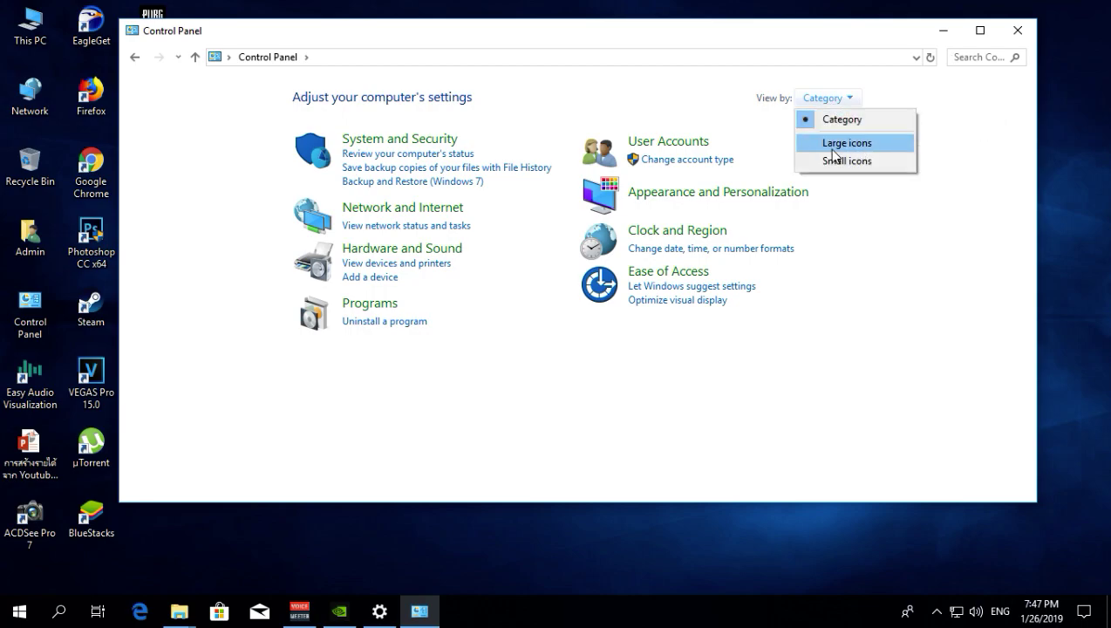
click(833, 145)
scroll(698, 253, down, 1)
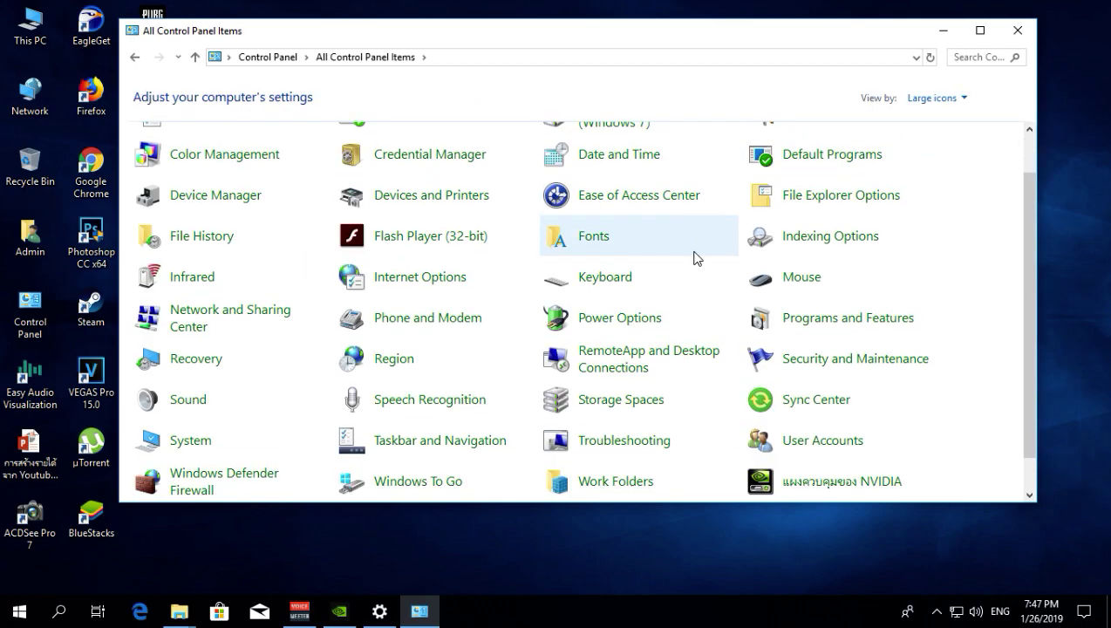
scroll(279, 357, down, 1)
scroll(325, 357, up, 1)
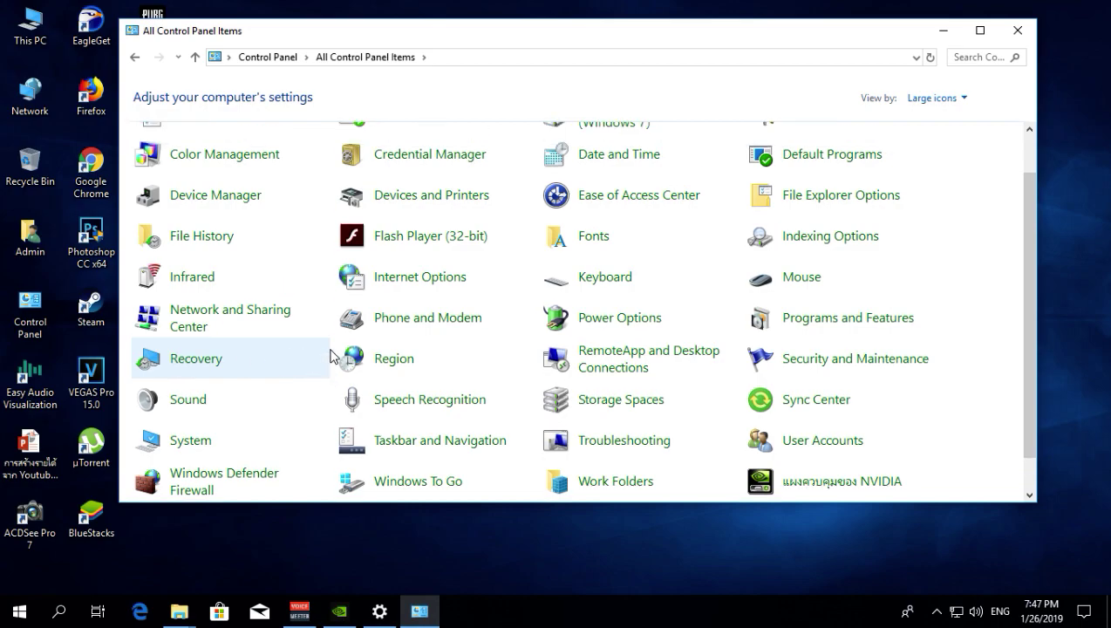
scroll(593, 225, up, 1)
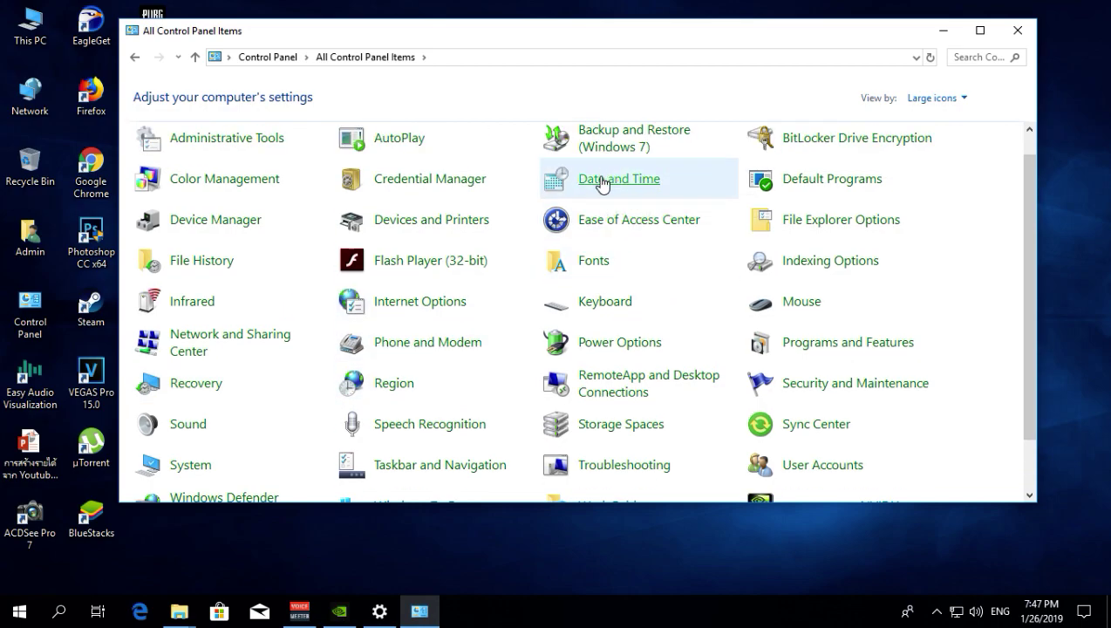
click(417, 260)
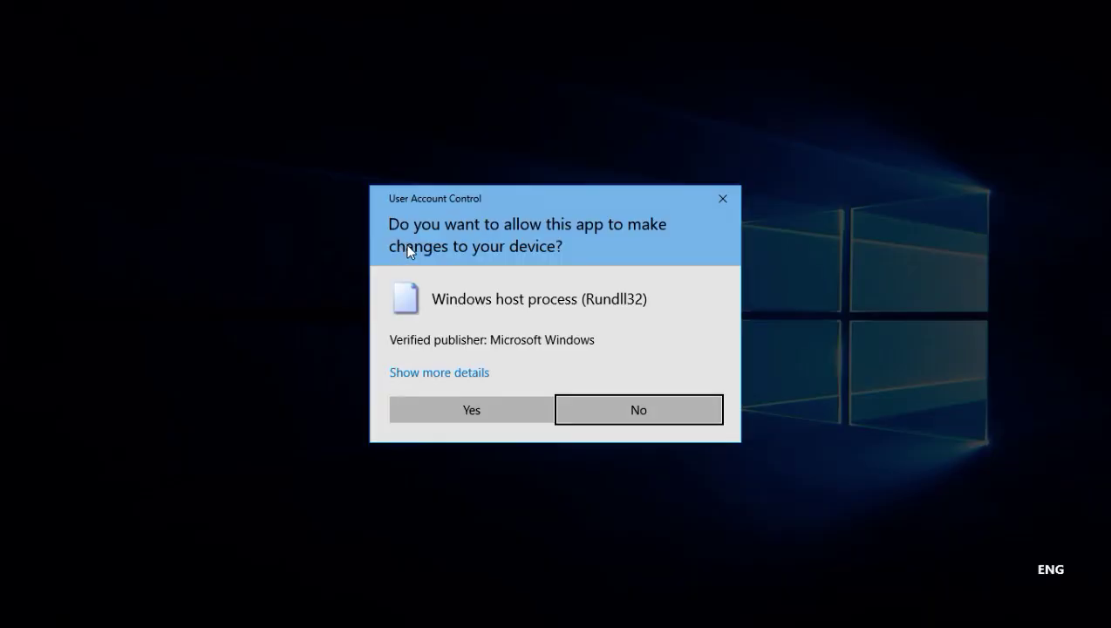
click(503, 412)
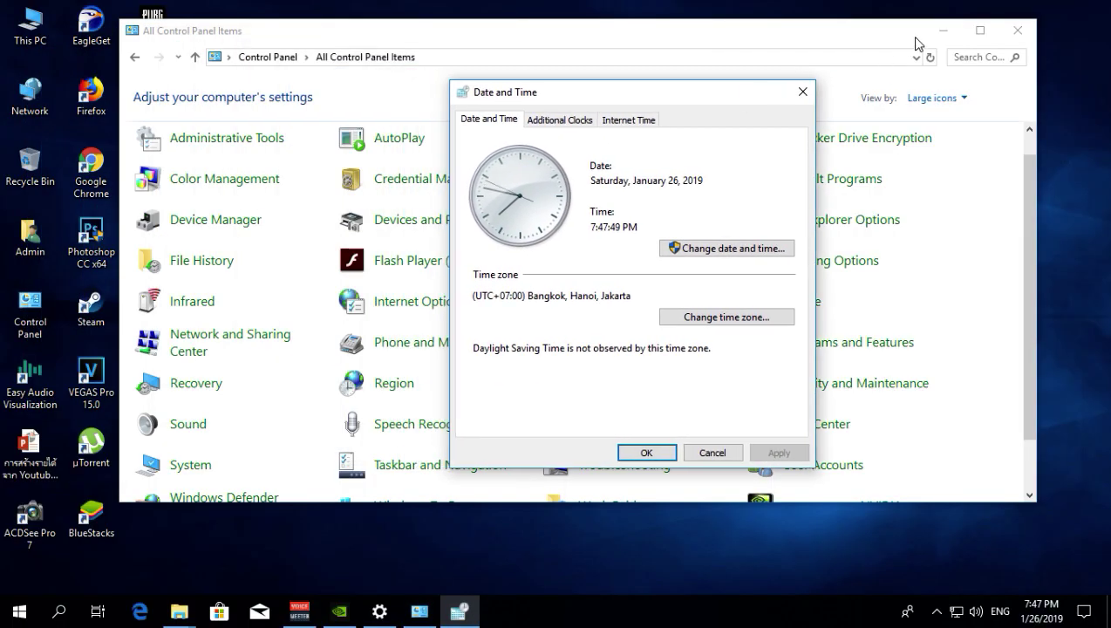
- Minimize Control Panel and check in Date and Time that the time zone is (UTC+07:00) Bangkok, Hanoi, Jakarta
click(943, 31)
drag(680, 91, 719, 87)
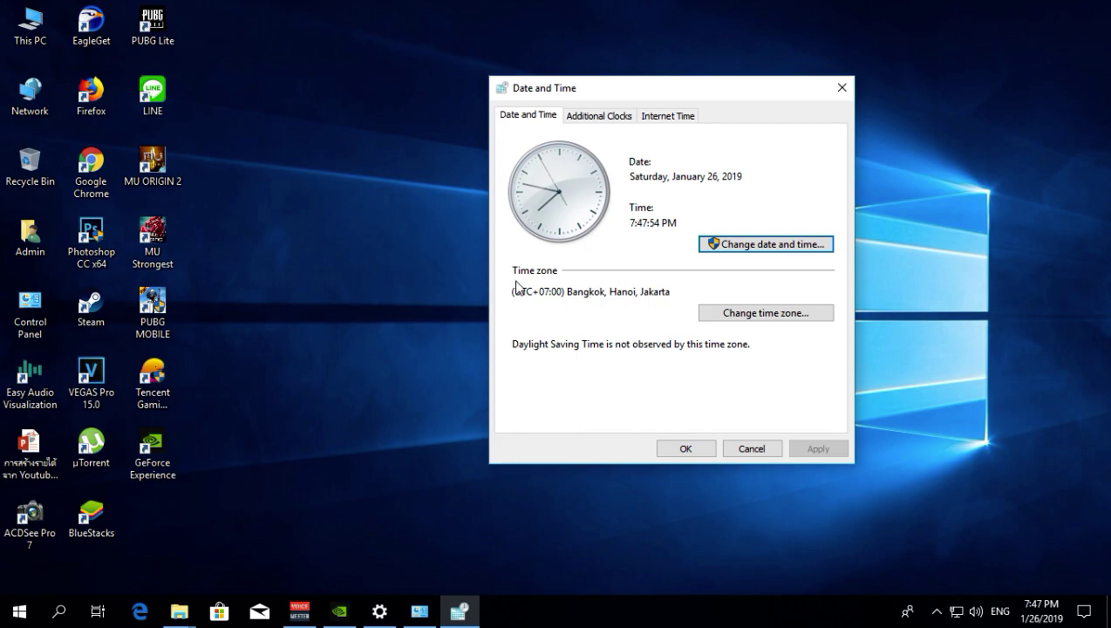
drag(542, 291, 637, 292)
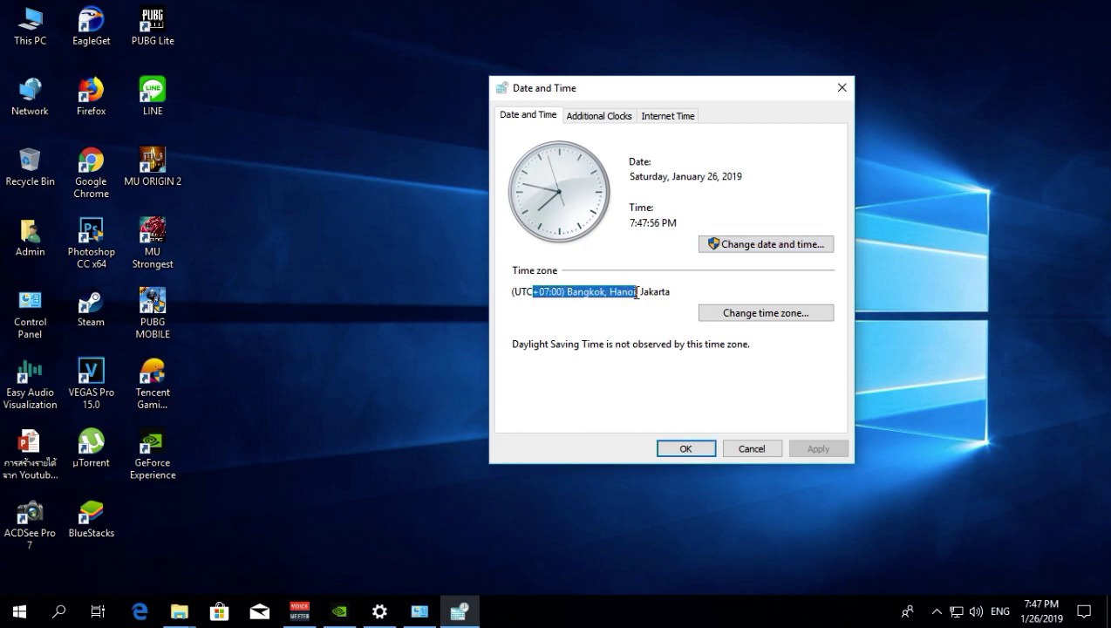
click(663, 293)
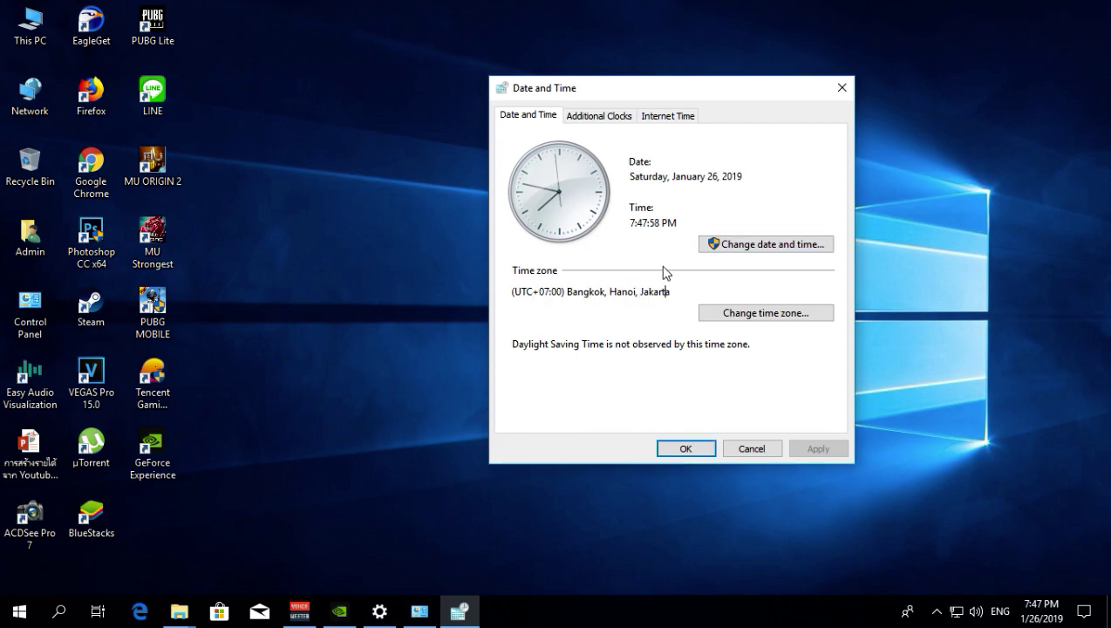
- Check that Internet time synchronization uses the server time.windows.com, then accept the settings and close Date and Time
click(670, 125)
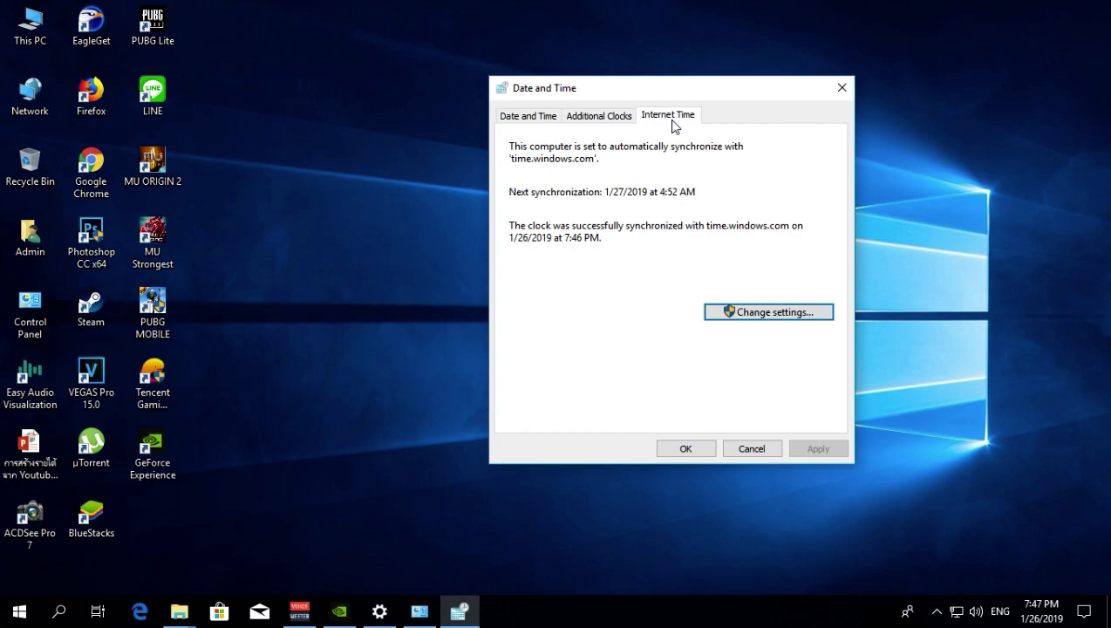
click(739, 312)
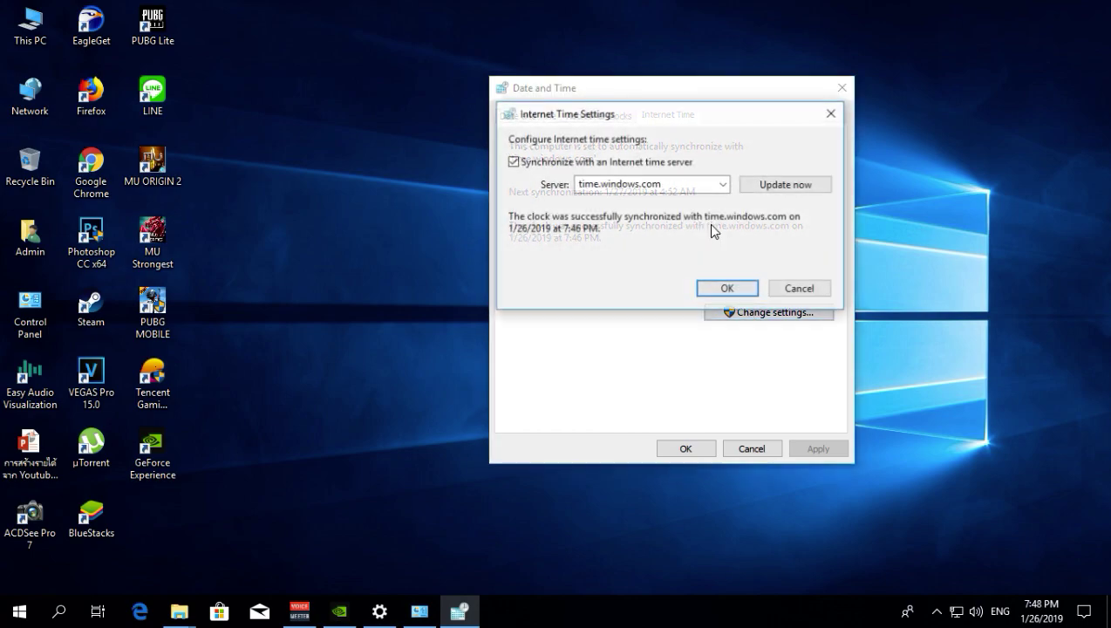
double_click(581, 185)
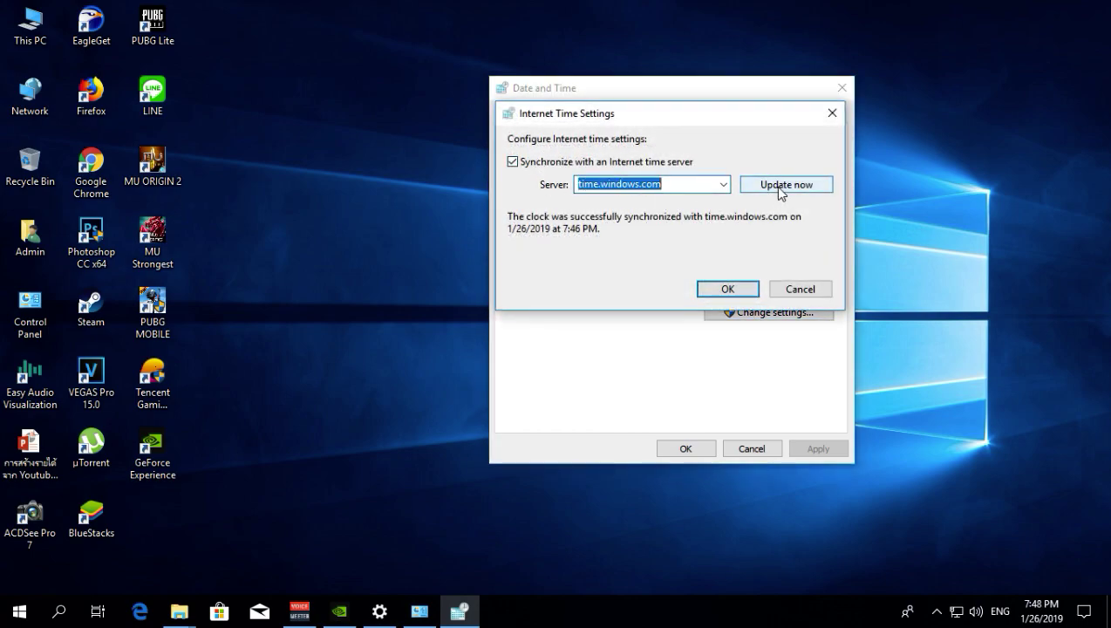
click(737, 293)
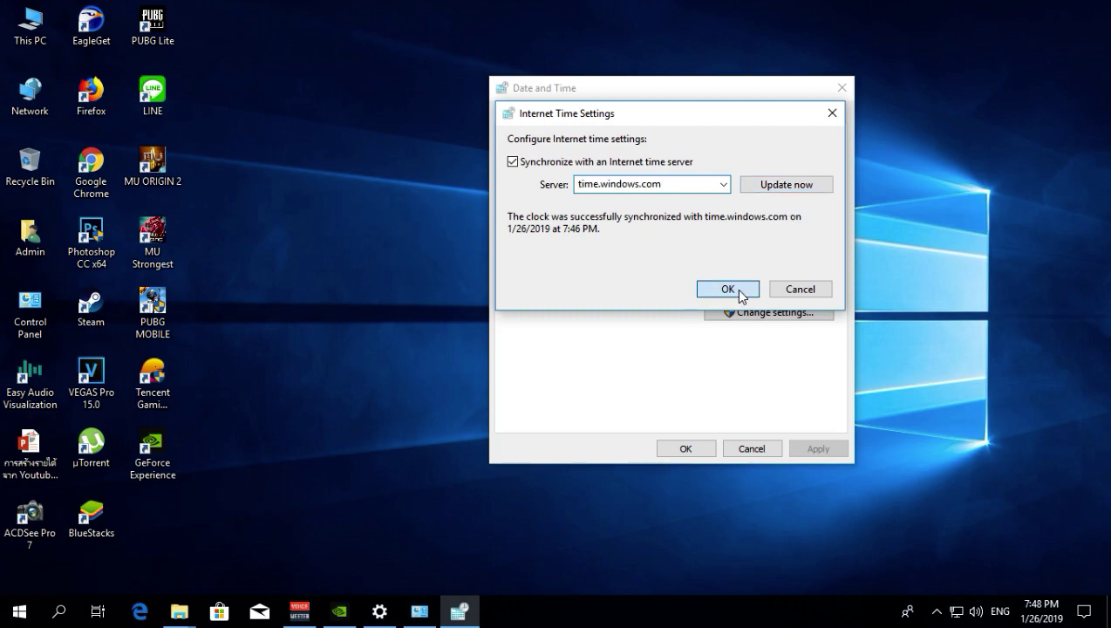
click(679, 448)
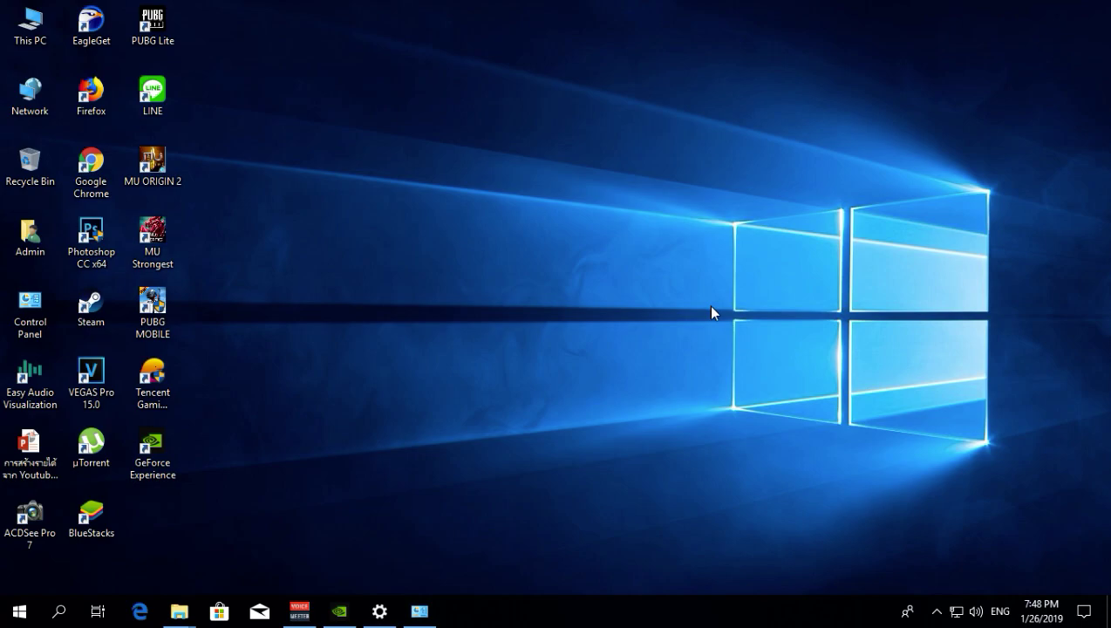
- Launch PUBG Lite from the desktop, allow the launcher to make changes, and start the game
double_click(153, 26)
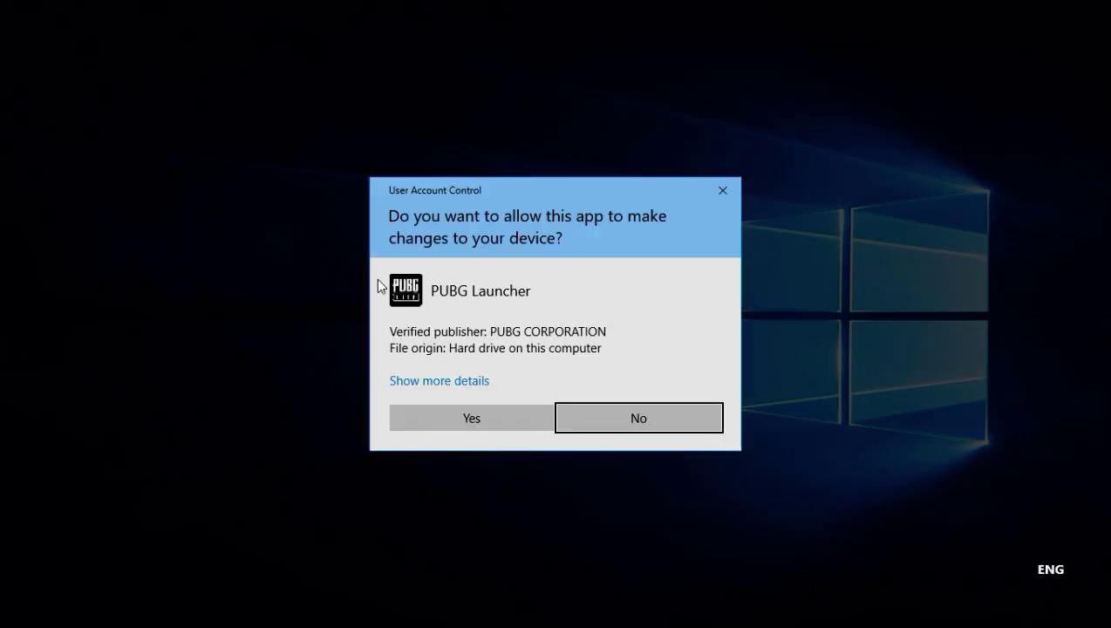
click(455, 423)
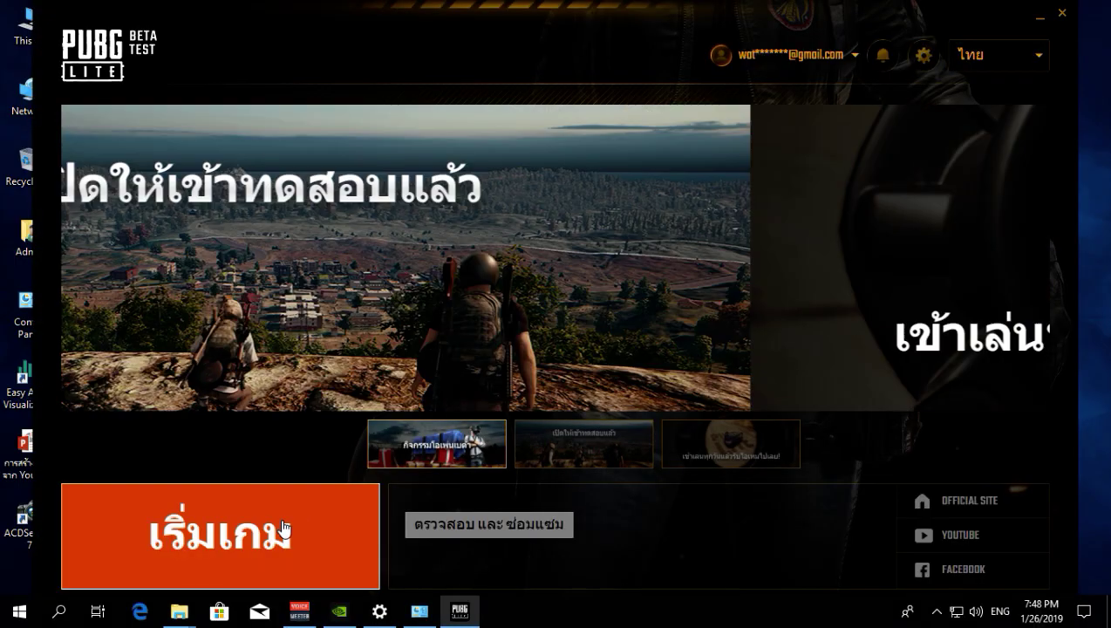
click(282, 528)
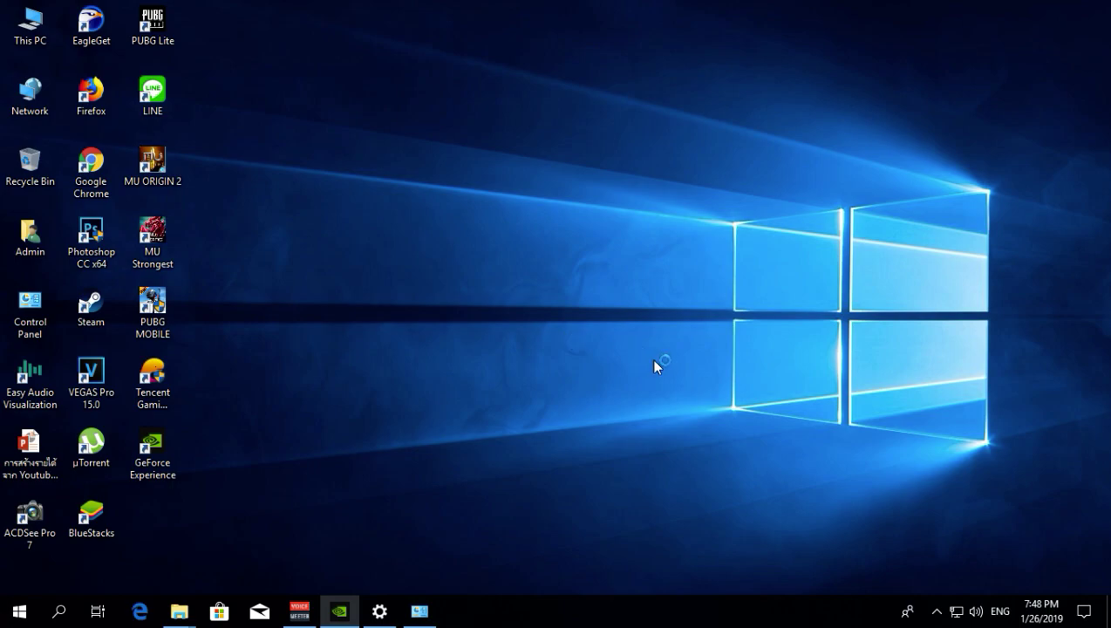